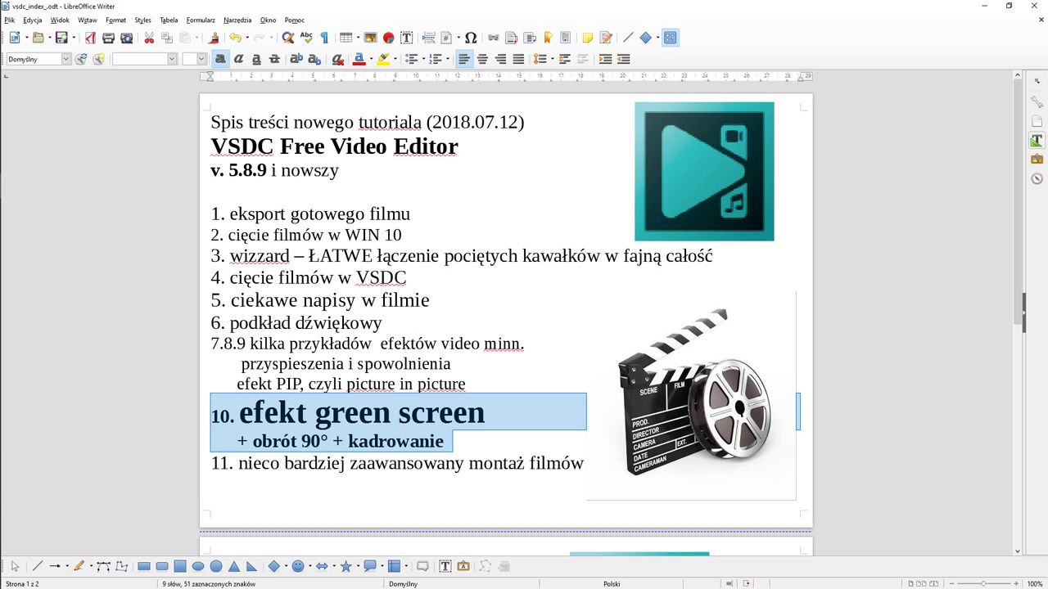
Switch to VSDC Video Editor, dismiss the Pro promotion and create a blank project at HD 1280x720 and 30 fps.
key("alt+Tab")
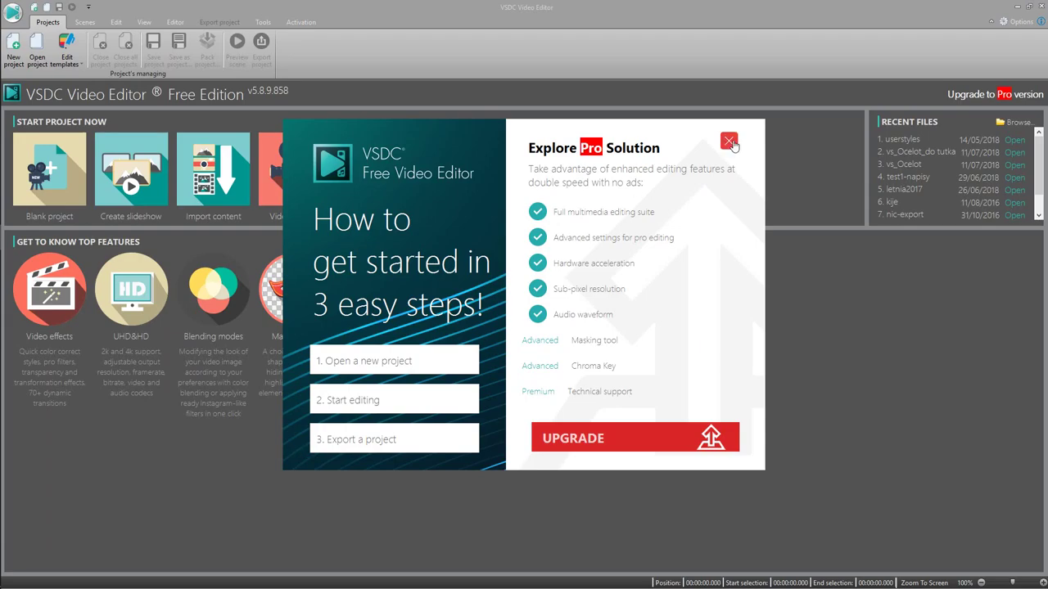
left_click(729, 142)
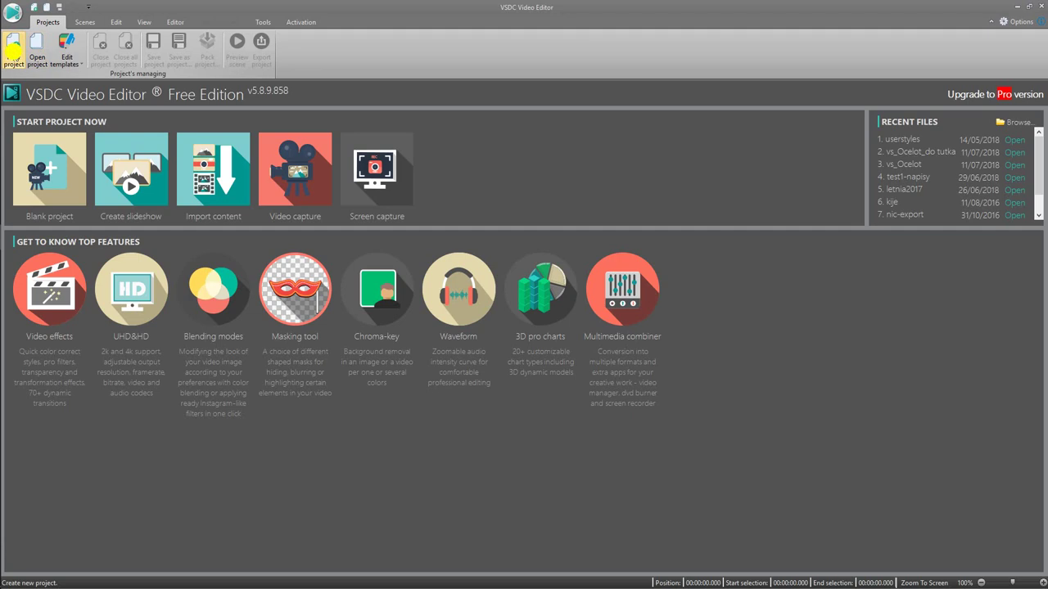
left_click(13, 50)
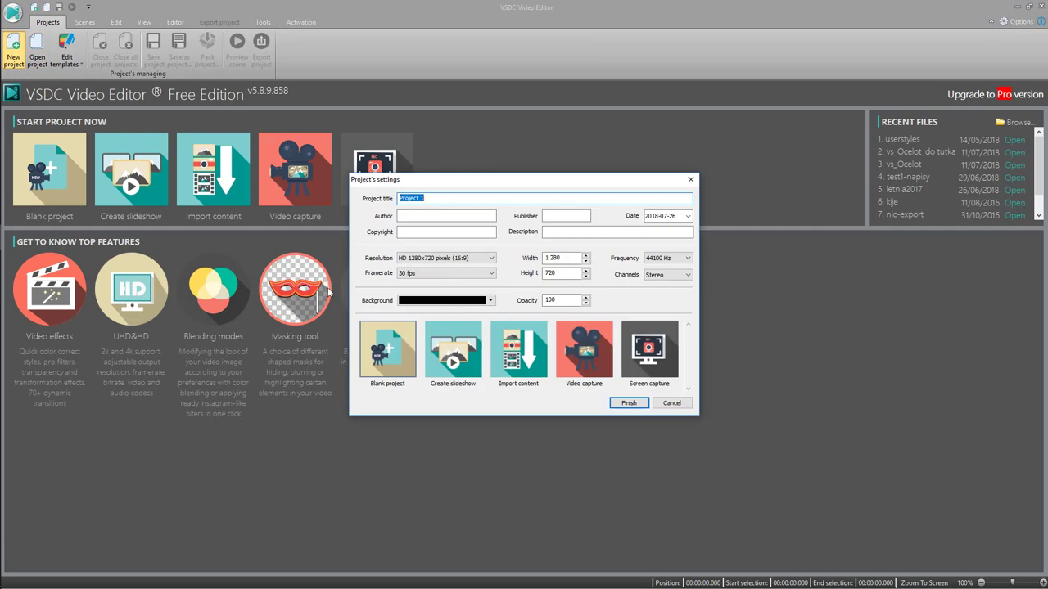
left_click(628, 403)
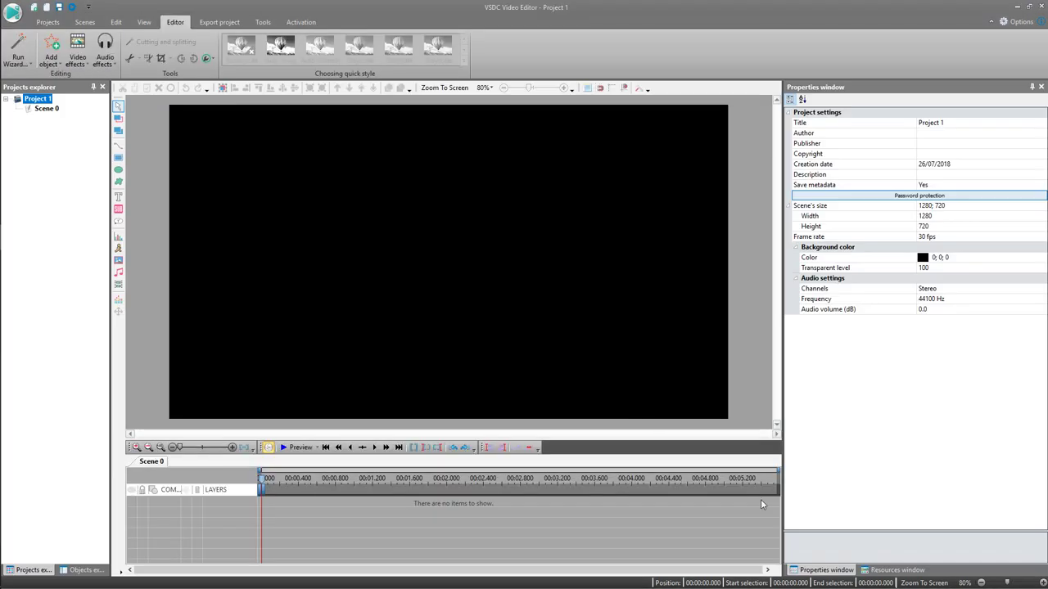
Import 2018_0720_154124_004_pilka.mkv and 2018_0724_121445_001_EVE.mkv from the MOVIE folder into the project's video resources.
left_click(894, 570)
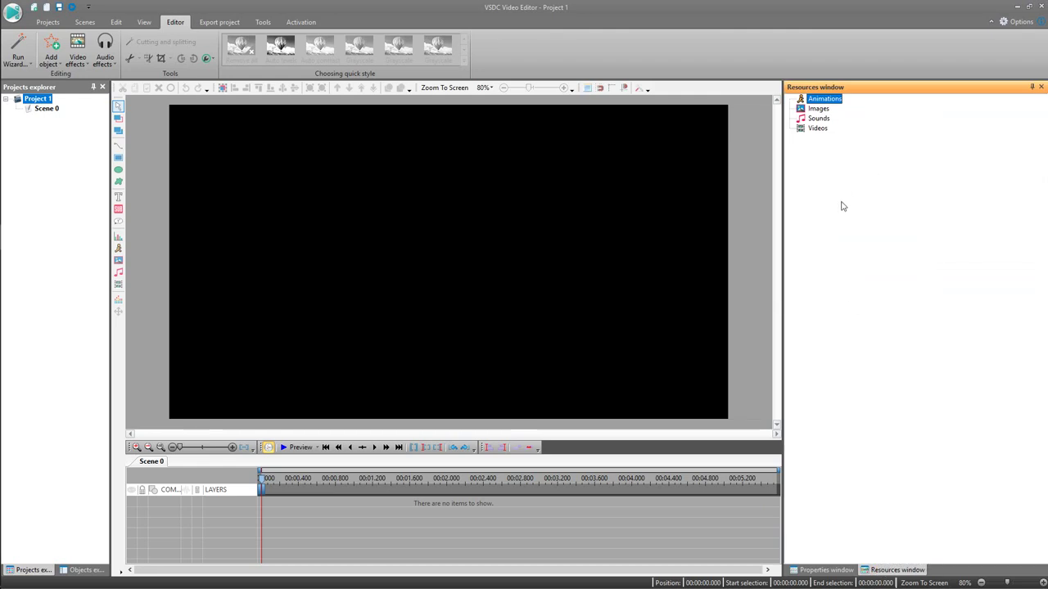
key("alt+Tab")
key("alt+Tab")
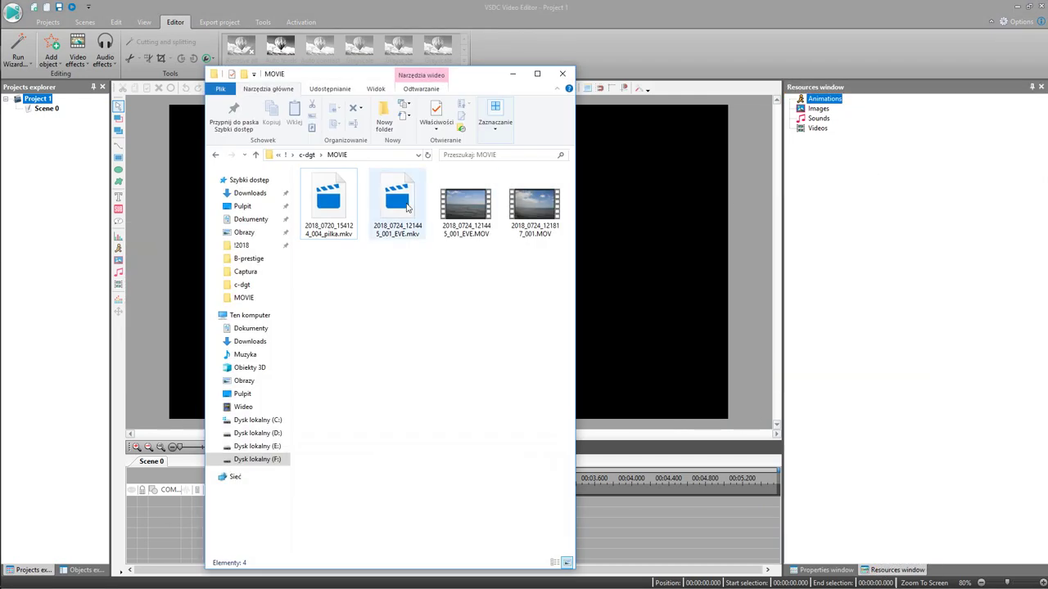
left_click(330, 202)
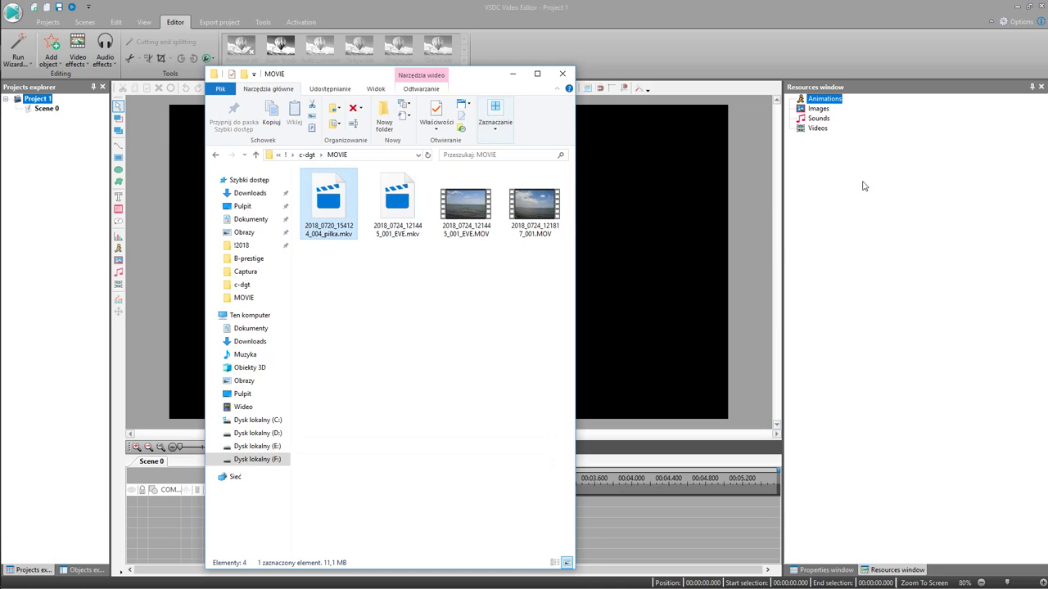
left_click_drag(863, 186, 864, 186)
left_click(396, 200)
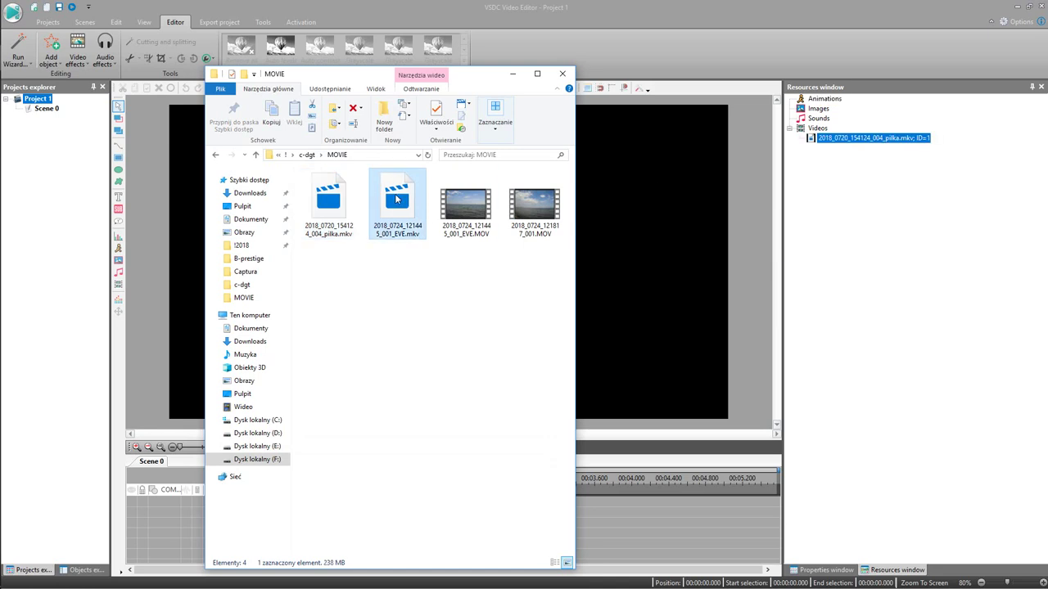
left_click_drag(396, 200, 853, 179)
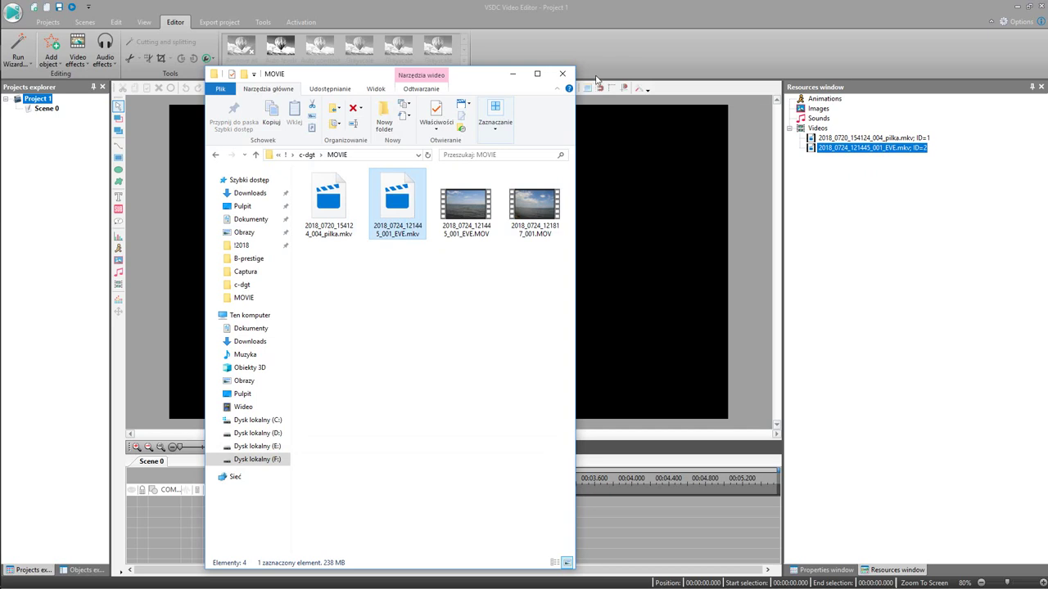
left_click(563, 74)
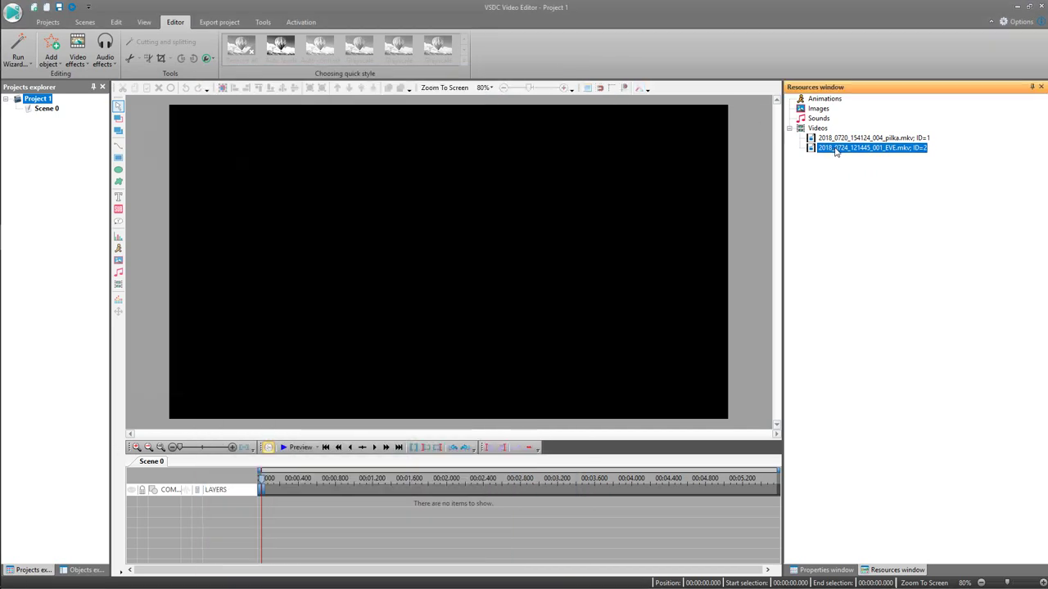
Add the EVE sea clip and the pilka basketball clip to the scene as videos, each on its own layer.
left_click_drag(835, 152, 390, 195)
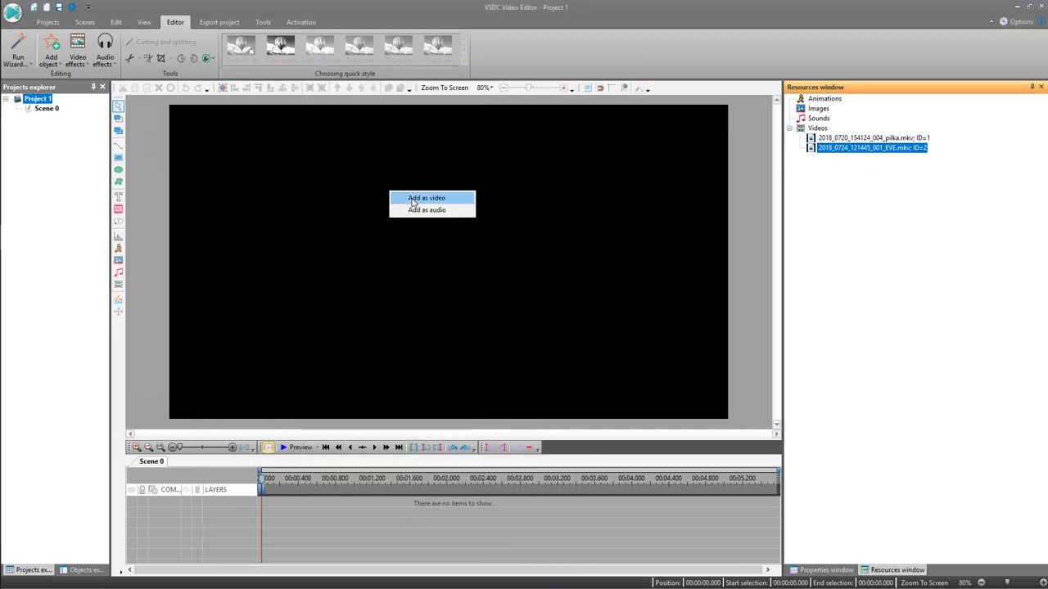
left_click(412, 199)
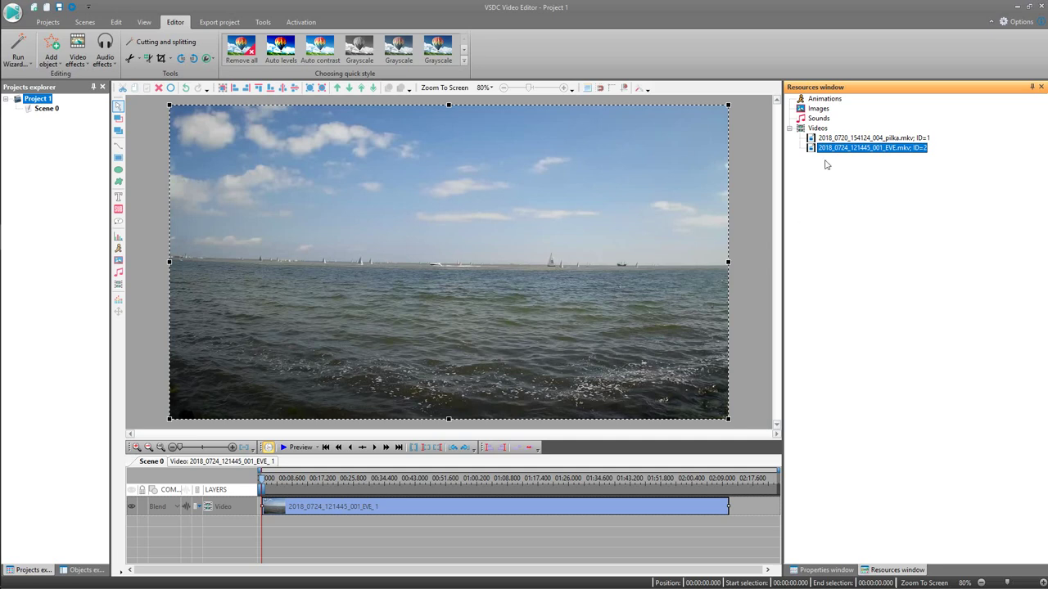
left_click(834, 139)
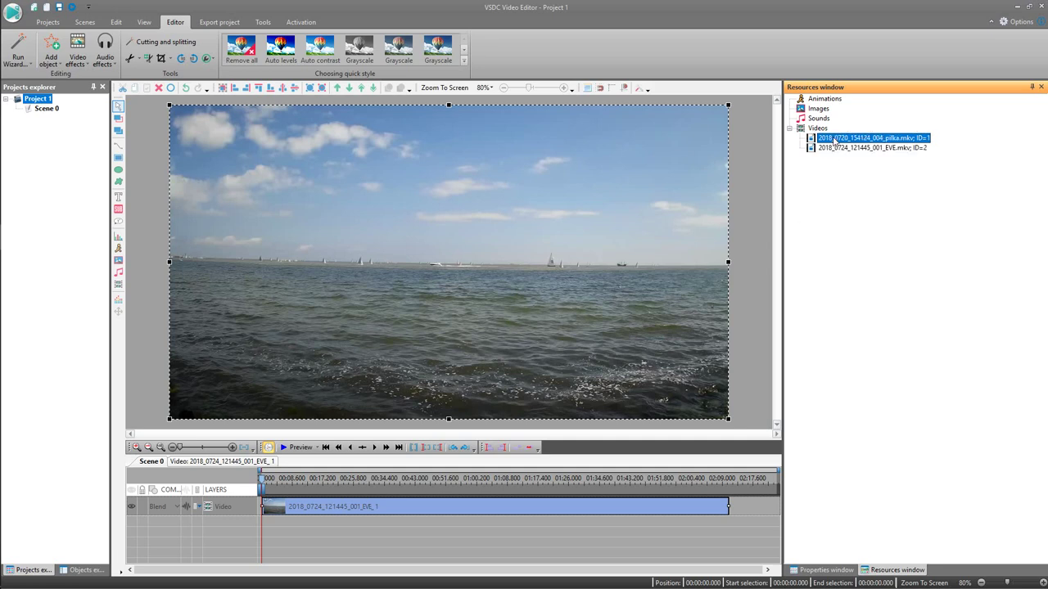
left_click_drag(833, 139, 431, 238)
left_click_drag(430, 232, 430, 232)
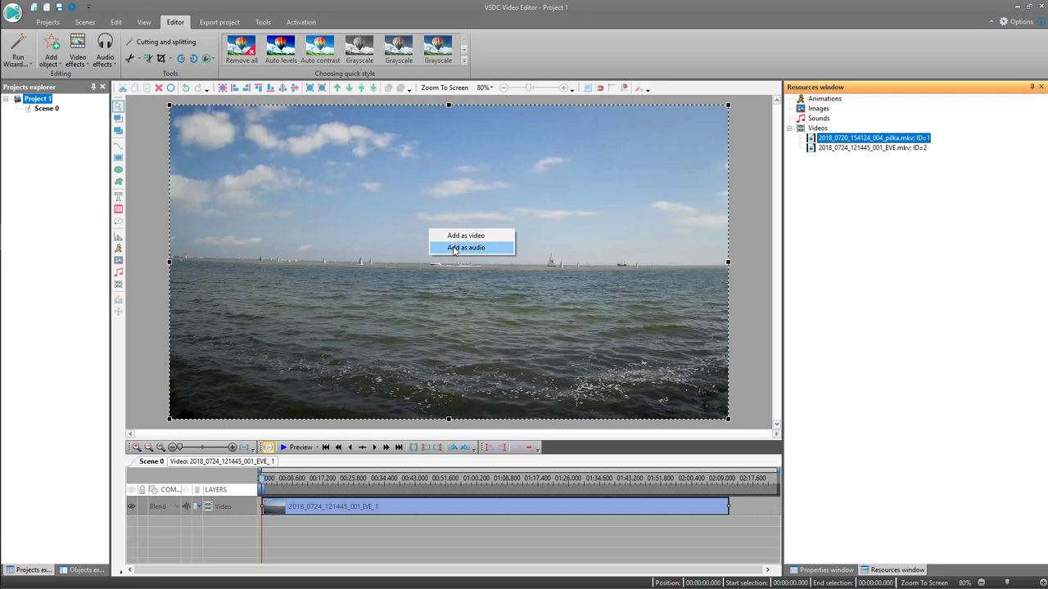
left_click(465, 237)
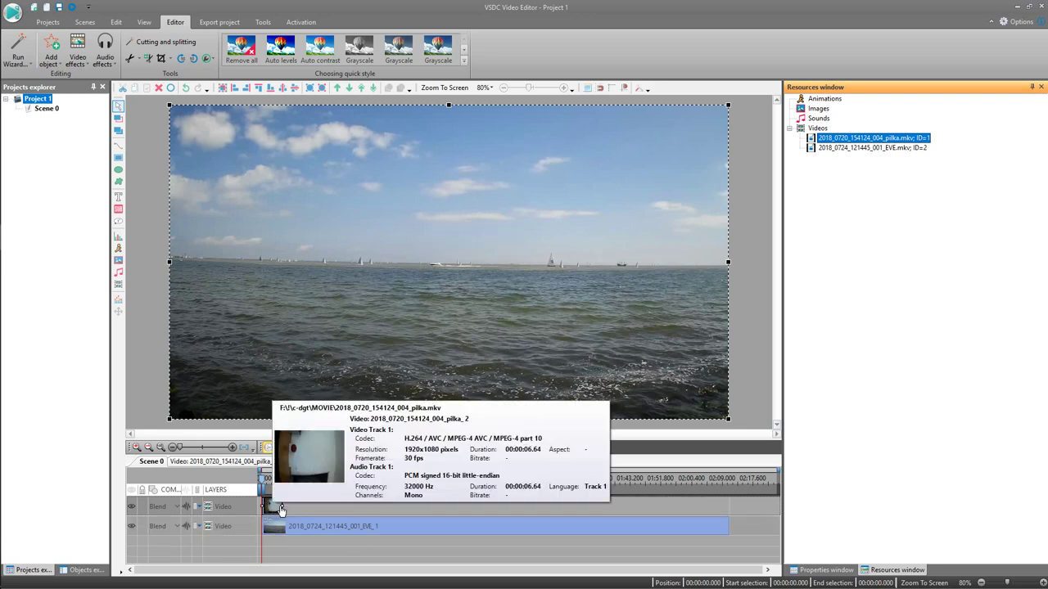
Trim the end of the EVE clip on the timeline to match the length of the pilka clip.
left_click(681, 535)
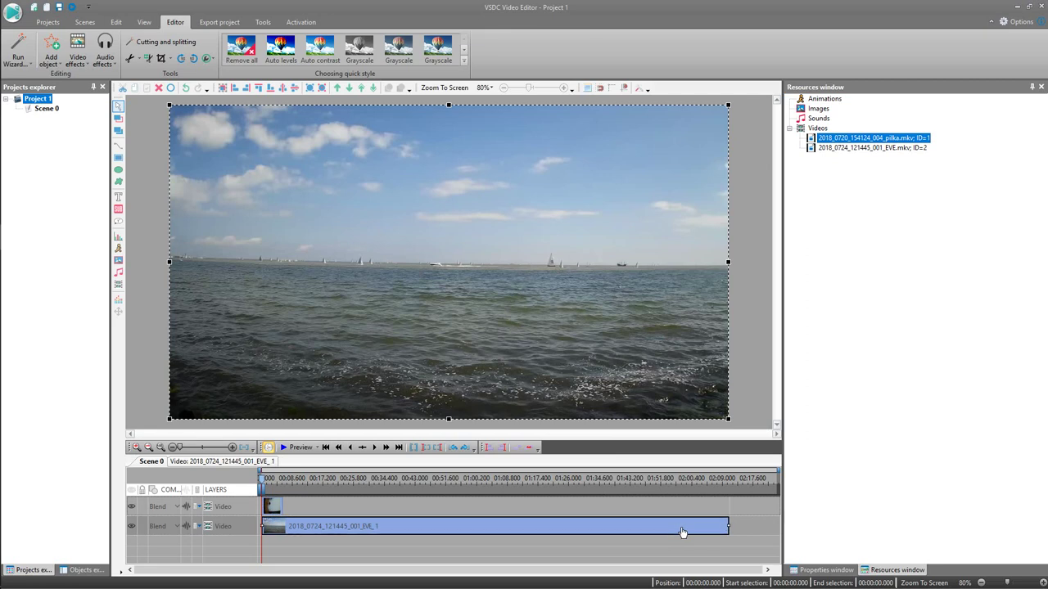
left_click(729, 524)
left_click_drag(728, 524, 281, 535)
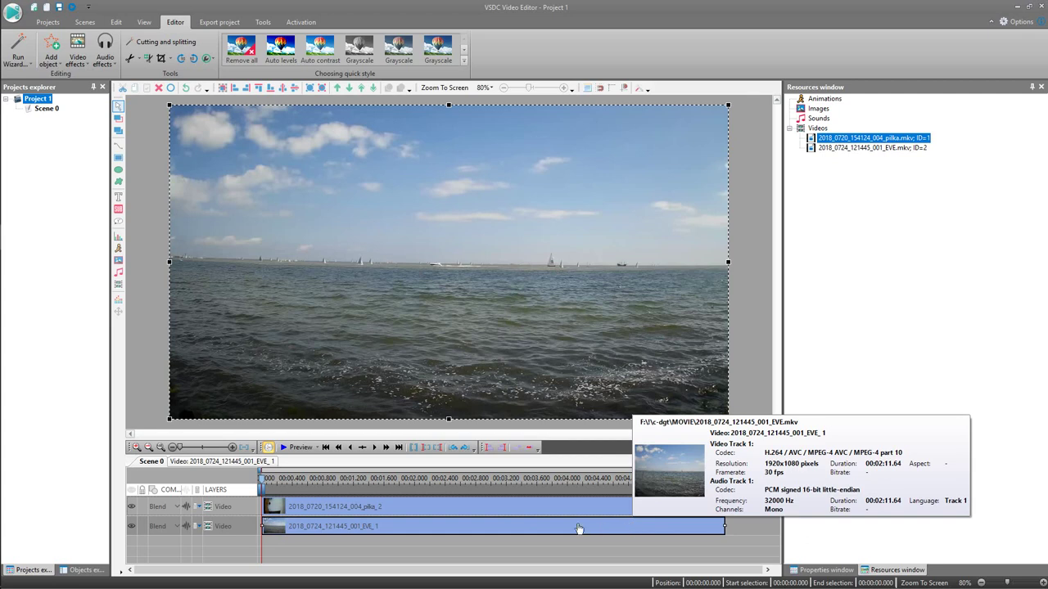
Reorder the layers to list the pilka clip below the EVE clip, and set the playhead to 00:00:02.100.
left_click(350, 505)
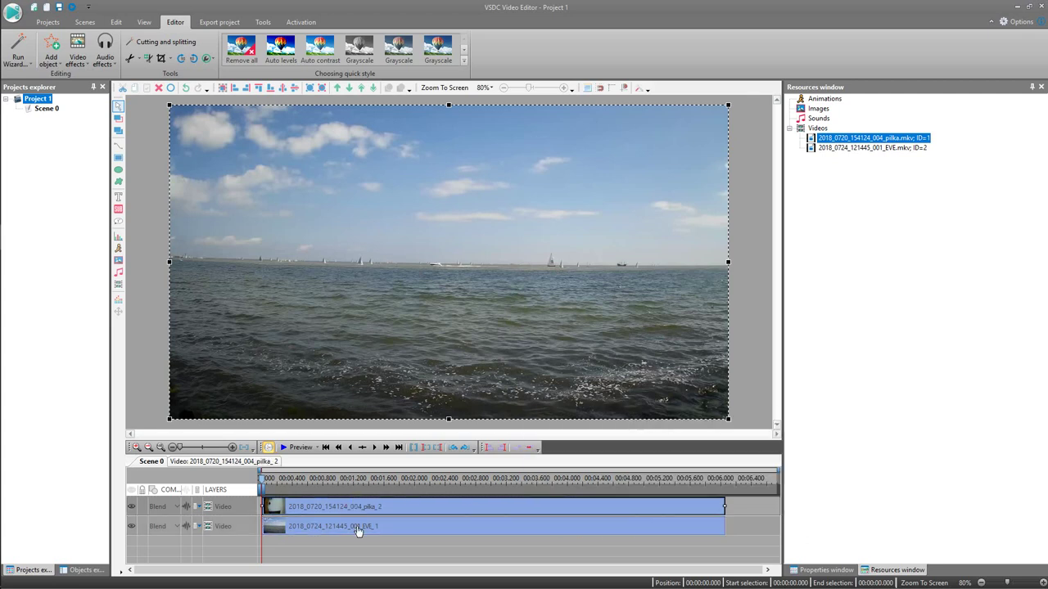
left_click(356, 527)
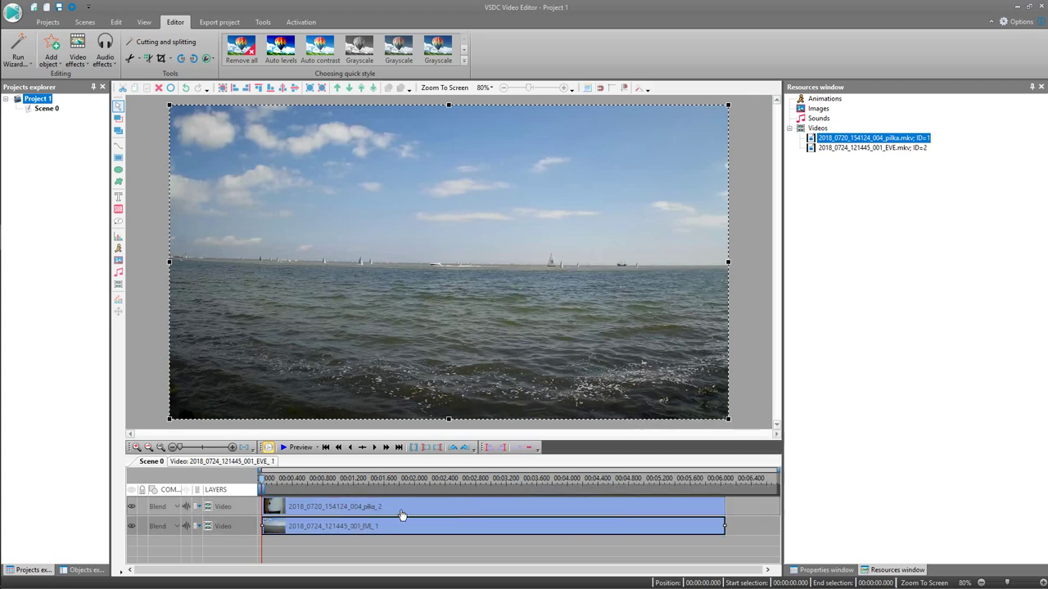
left_click_drag(218, 507, 223, 537)
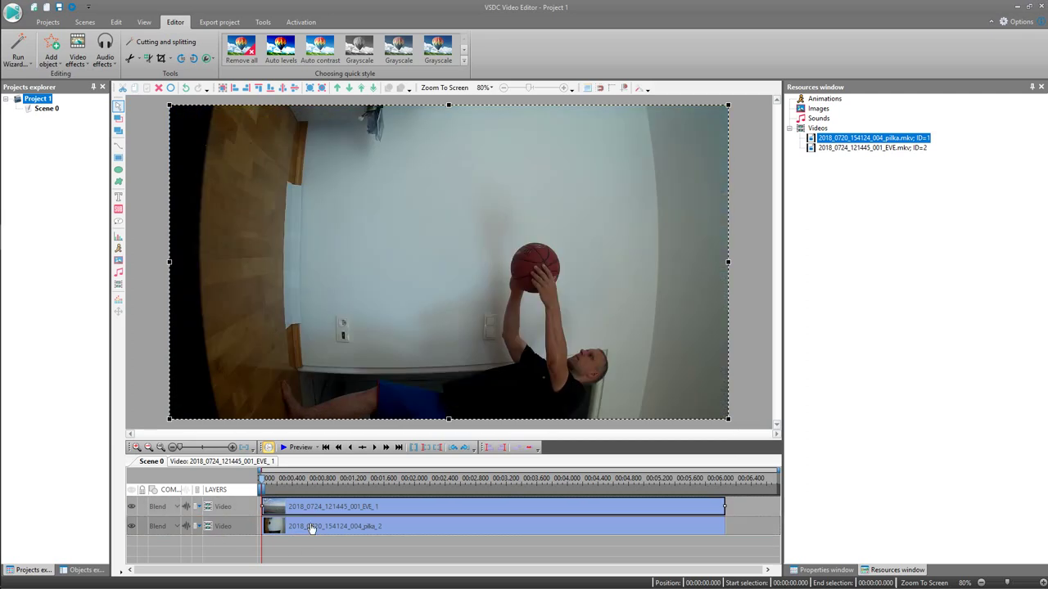
left_click(422, 478)
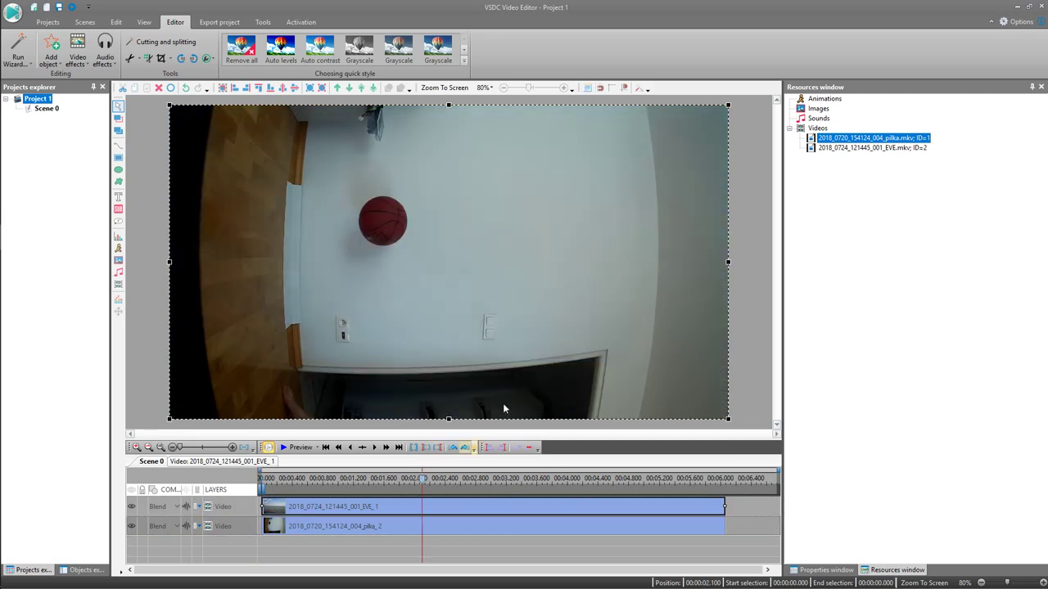
mouse_move(451, 511)
left_click(194, 60)
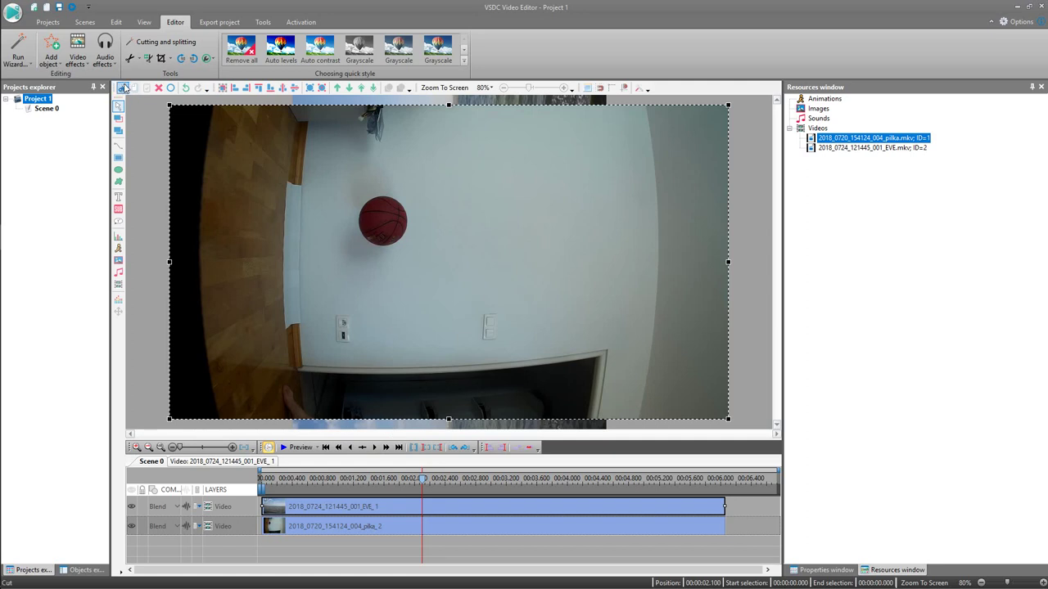
left_click(115, 23)
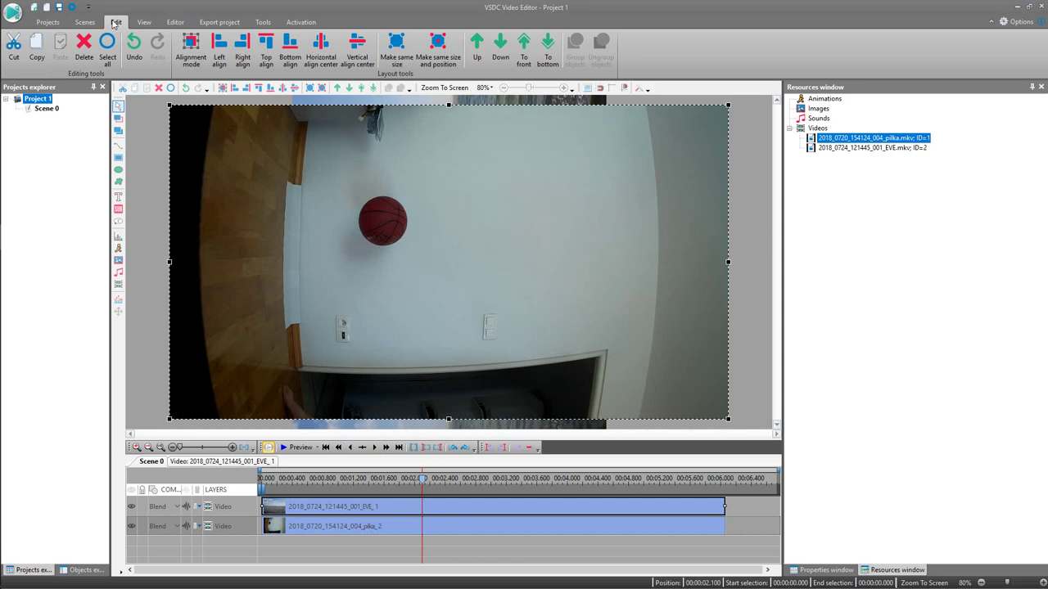
left_click(134, 51)
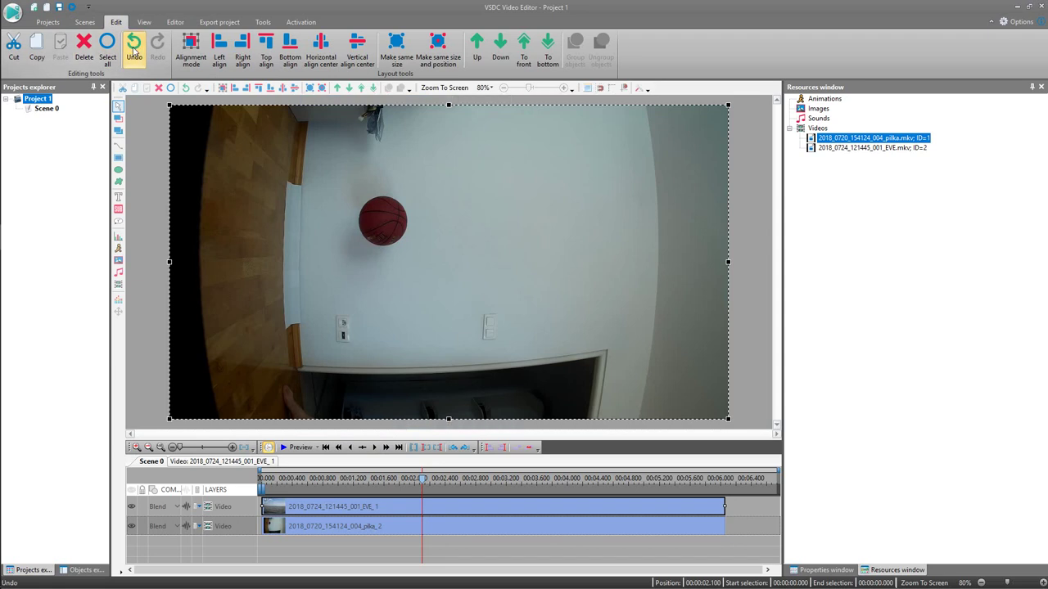
Rotate the pilka basketball clip 90° counterclockwise.
left_click(175, 22)
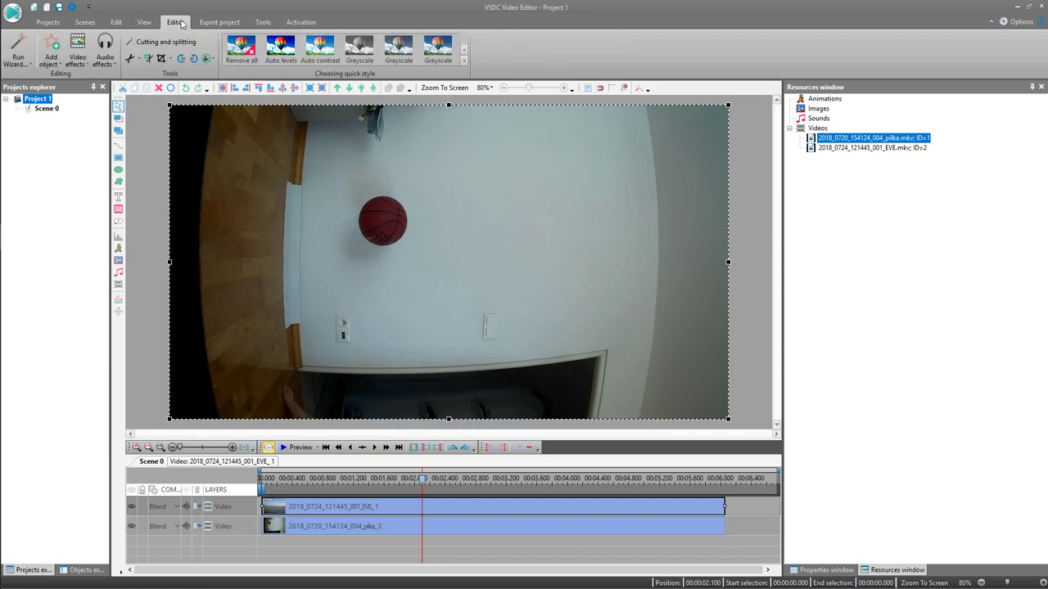
left_click(358, 529)
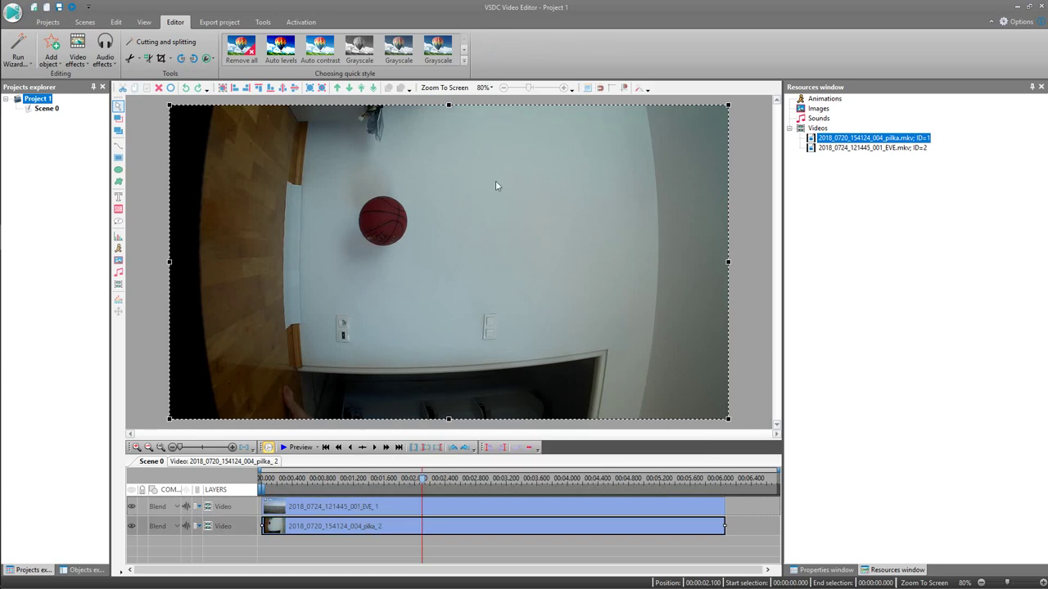
left_click(193, 58)
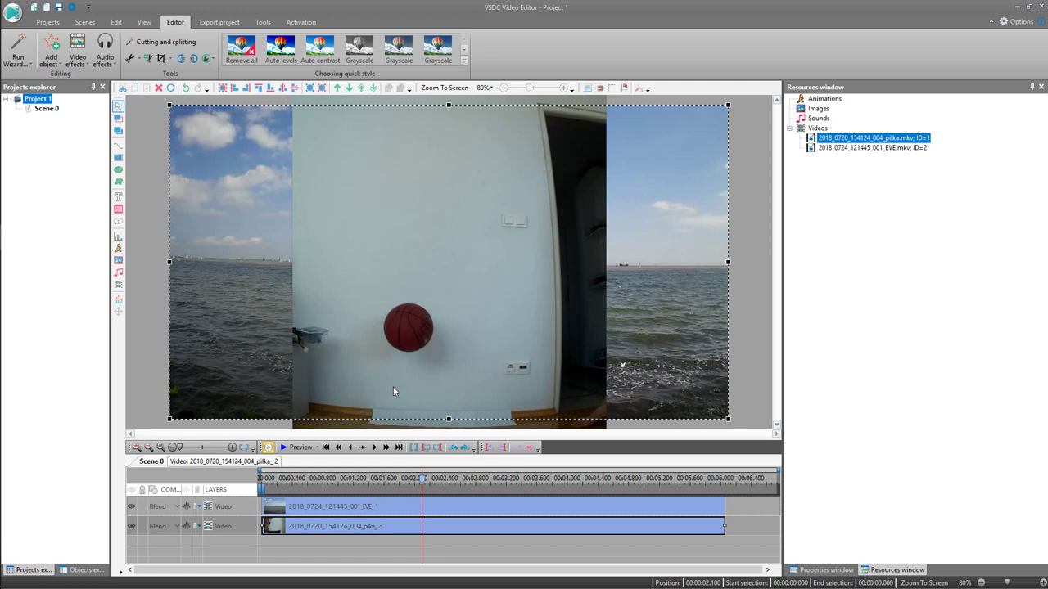
Crop the pilka clip to a region of about 1075x410 around the ball, starting at about 406, 285.
left_click(161, 58)
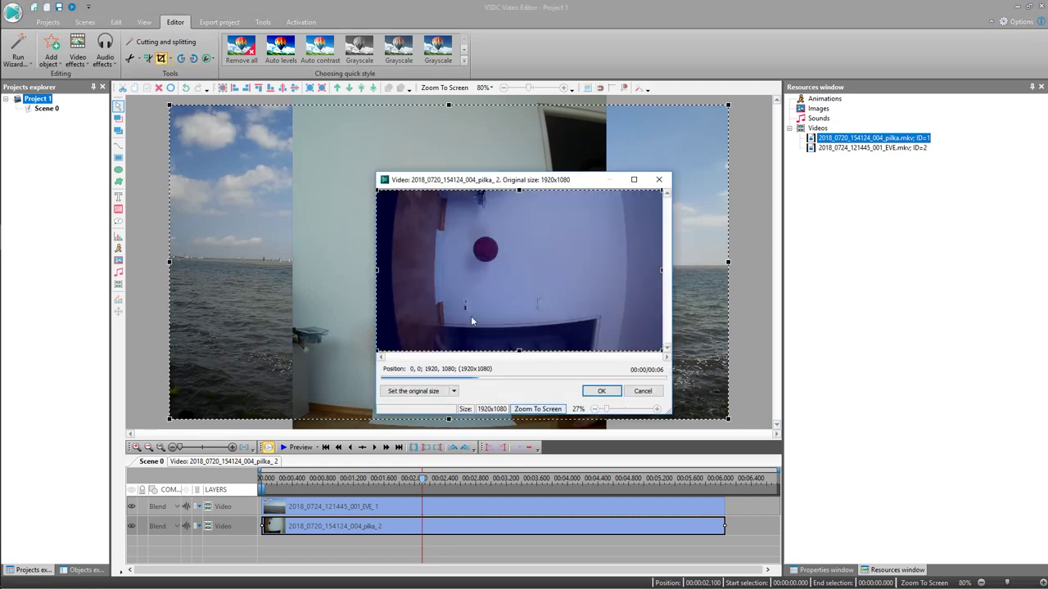
left_click_drag(519, 352, 519, 293)
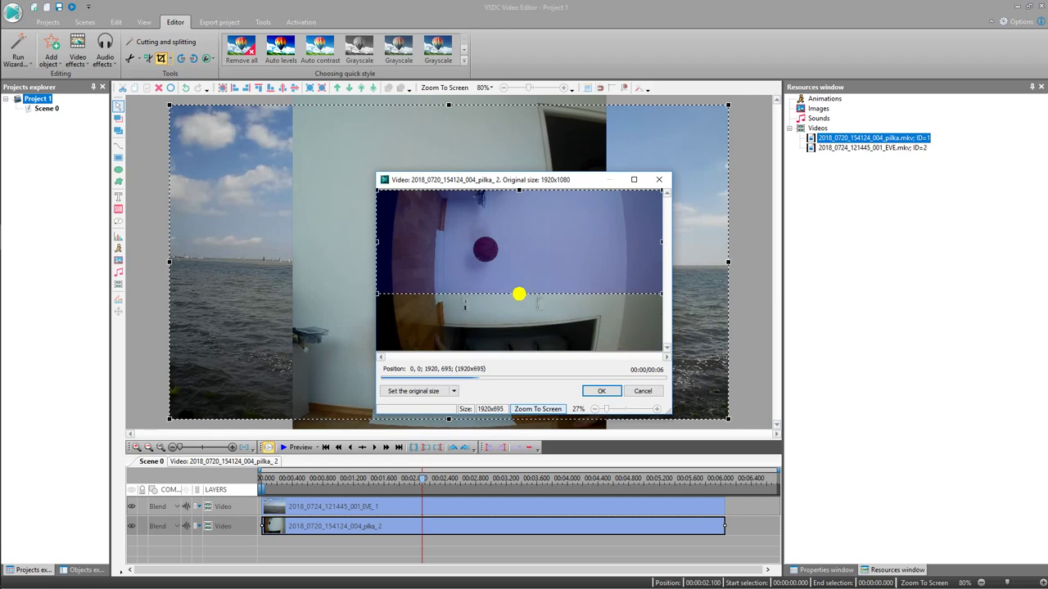
left_click_drag(519, 189, 524, 232)
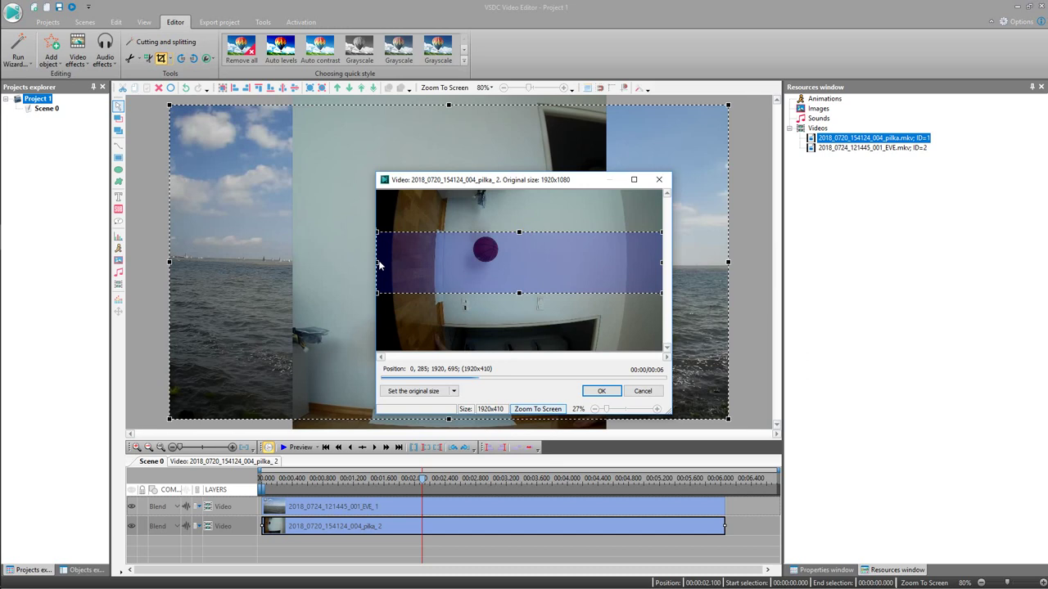
left_click_drag(379, 264, 436, 263)
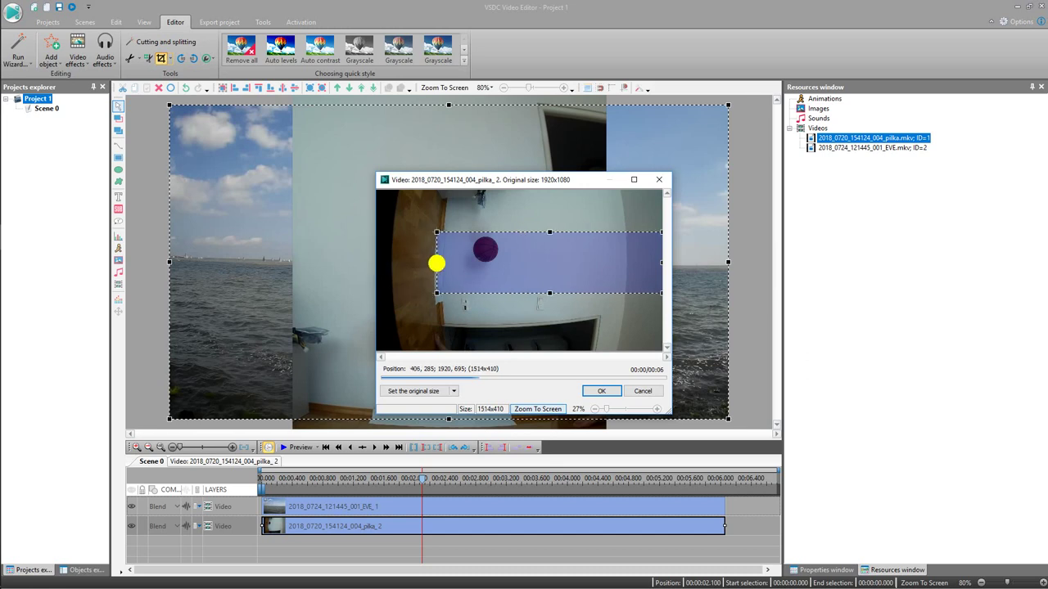
left_click_drag(661, 262, 597, 263)
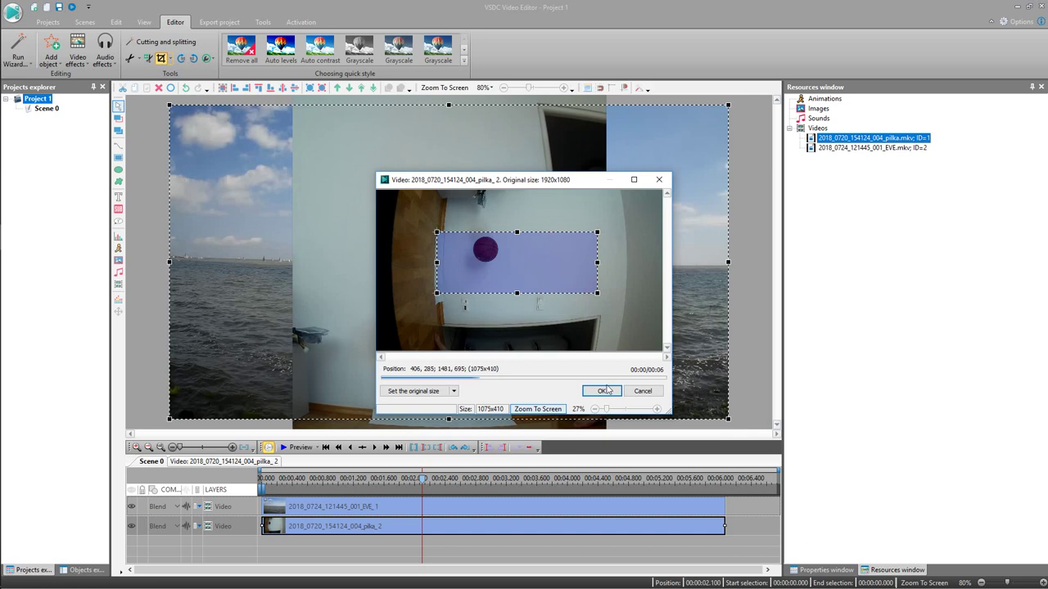
left_click(606, 391)
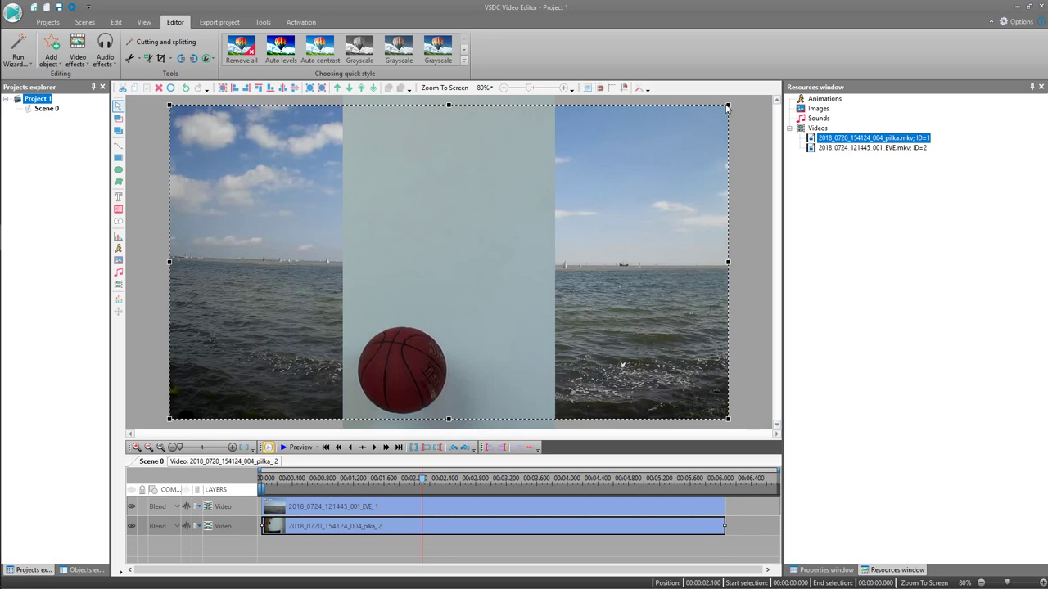
Scale the cropped basketball clip down proportionally and place it near the middle of the scene over the sea.
left_click_drag(728, 105, 554, 253)
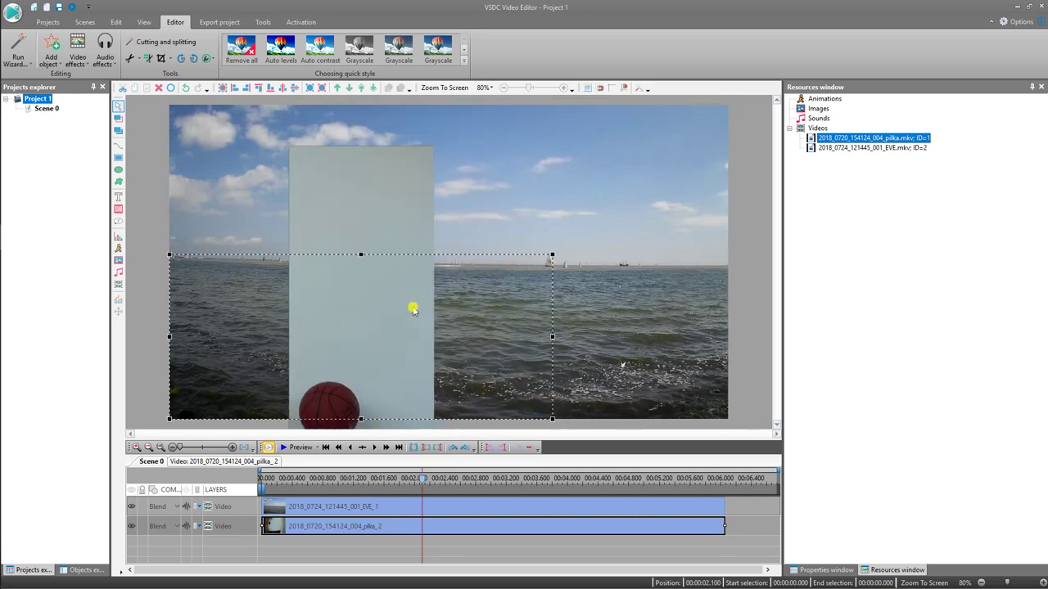
mouse_move(411, 304)
left_mouse_down()
mouse_move(469, 235)
mouse_move(467, 197)
mouse_move(462, 209)
left_mouse_up()
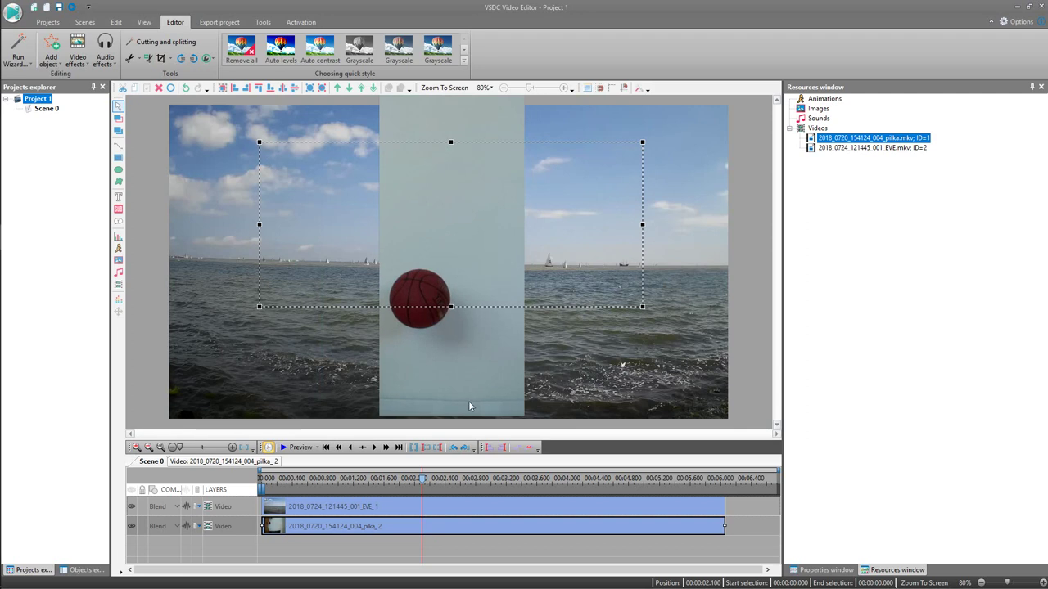
Nudge the basketball clip slightly and preview the scene from 00:00:00.533.
mouse_move(519, 238)
left_mouse_down()
mouse_move(512, 244)
mouse_move(521, 239)
left_mouse_up()
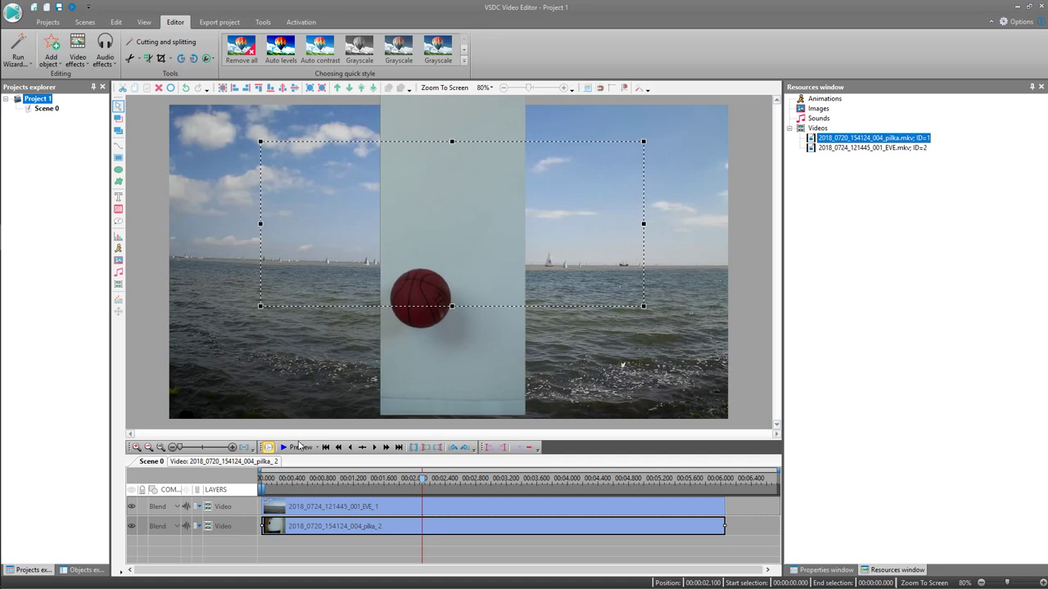
left_click(326, 479)
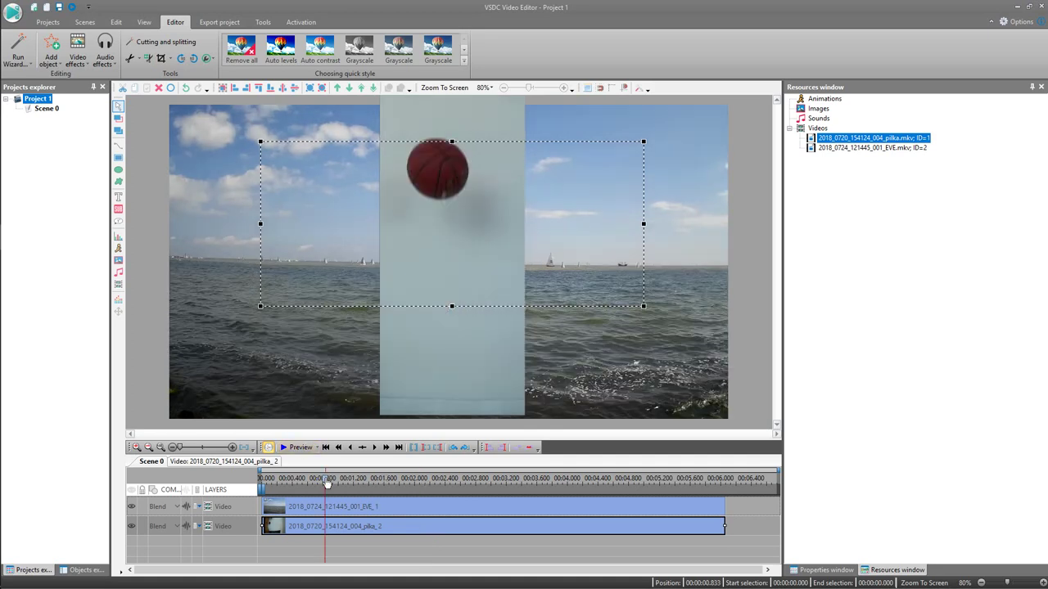
left_click(303, 480)
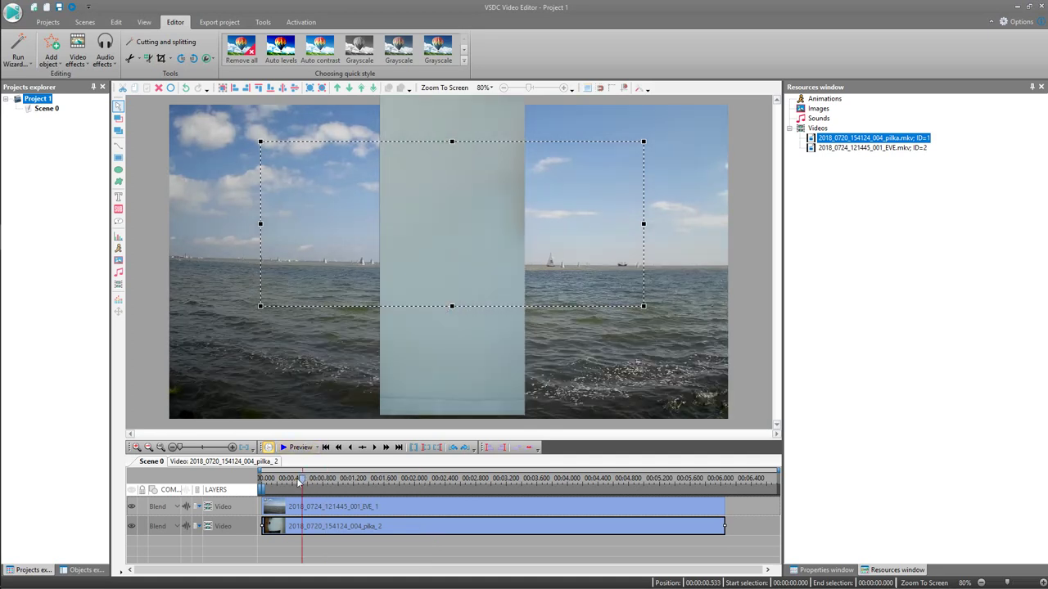
left_click(293, 447)
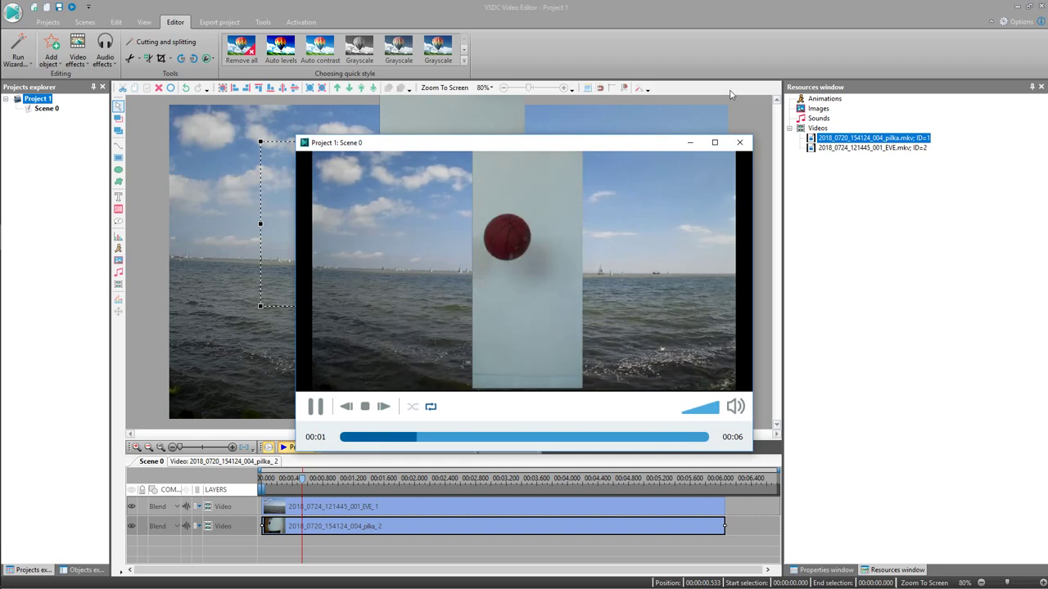
left_click(740, 144)
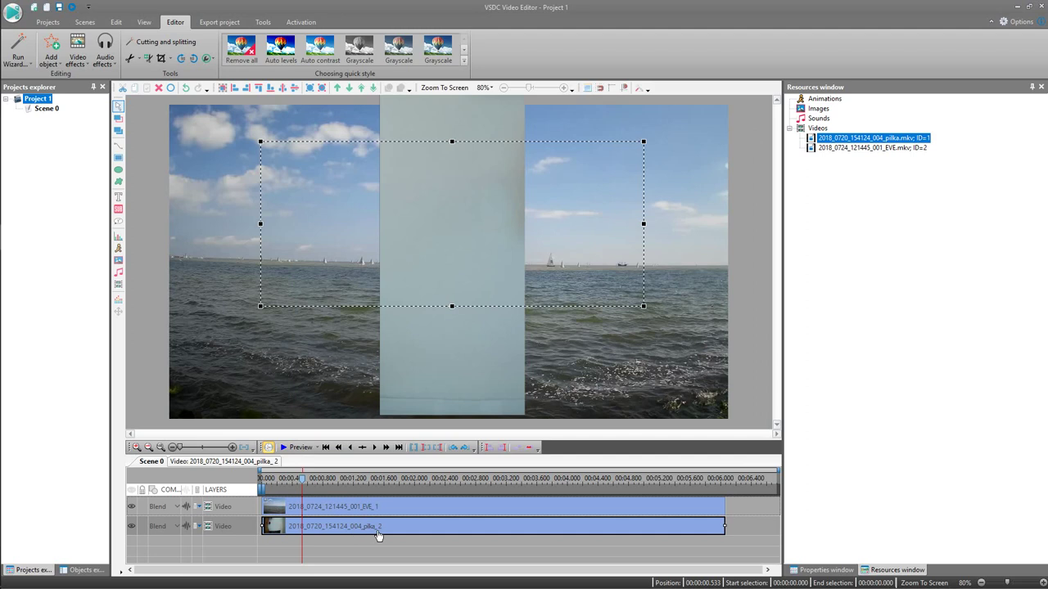
Apply a Background remover effect to the pilka clip from the scene's beginning and extend it to the clip's end at 00:00:06.066.
left_click(79, 52)
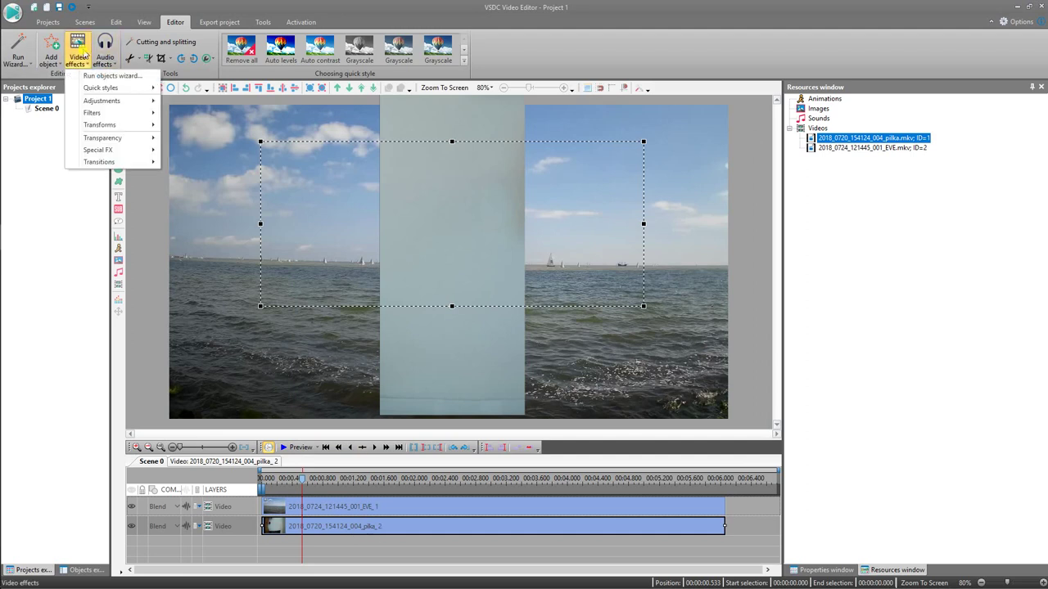
mouse_move(119, 141)
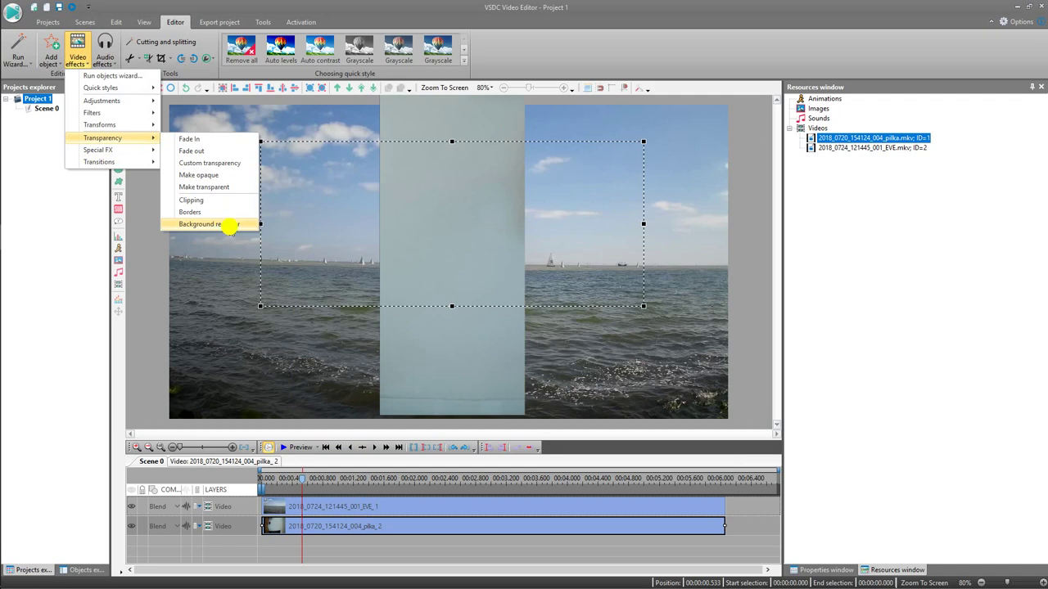
left_click(232, 226)
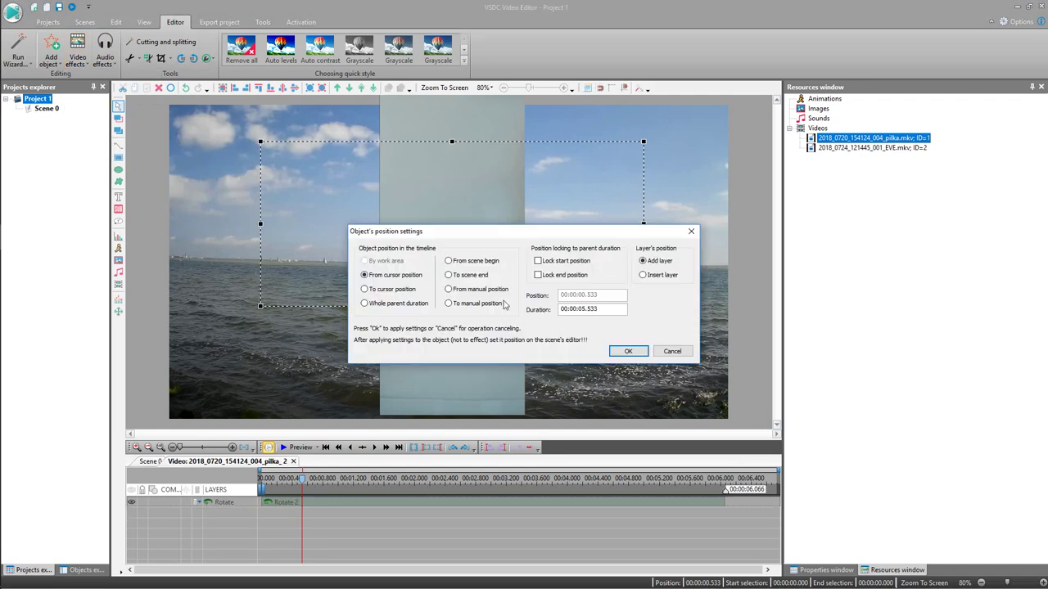
left_click(449, 262)
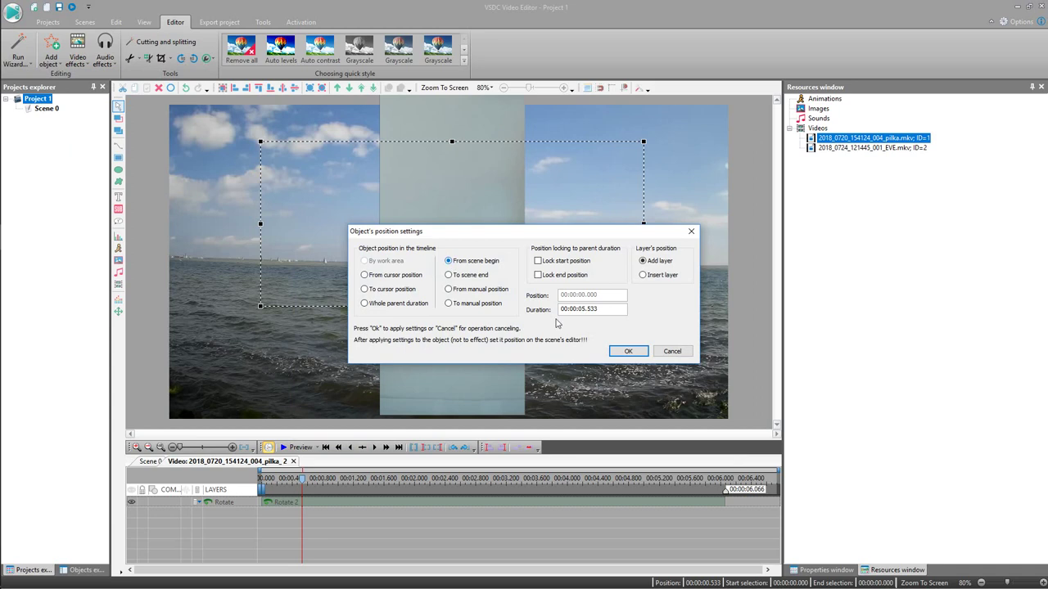
left_click(628, 352)
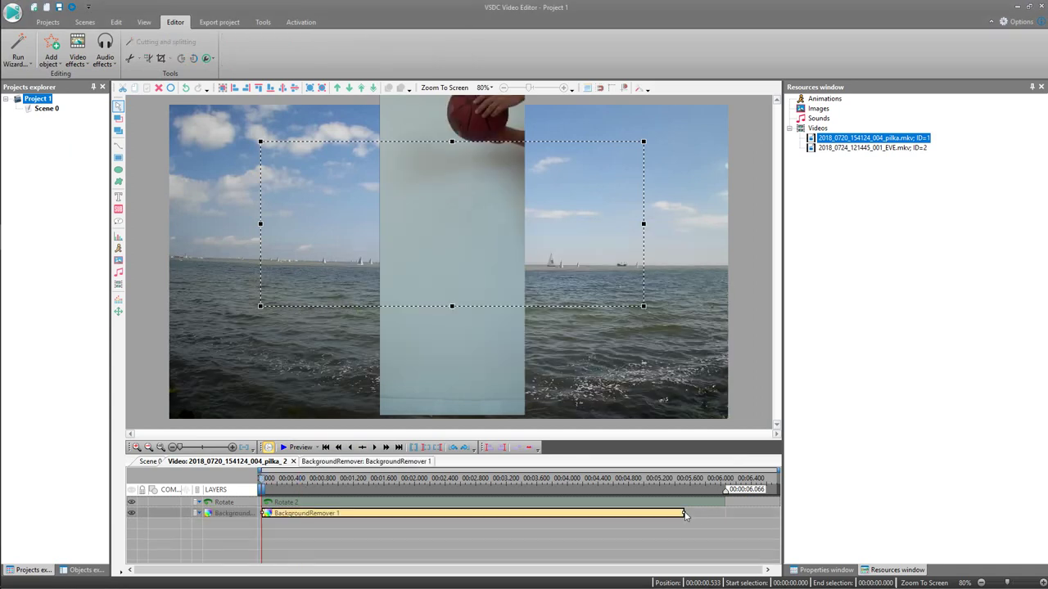
left_click_drag(684, 512, 725, 513)
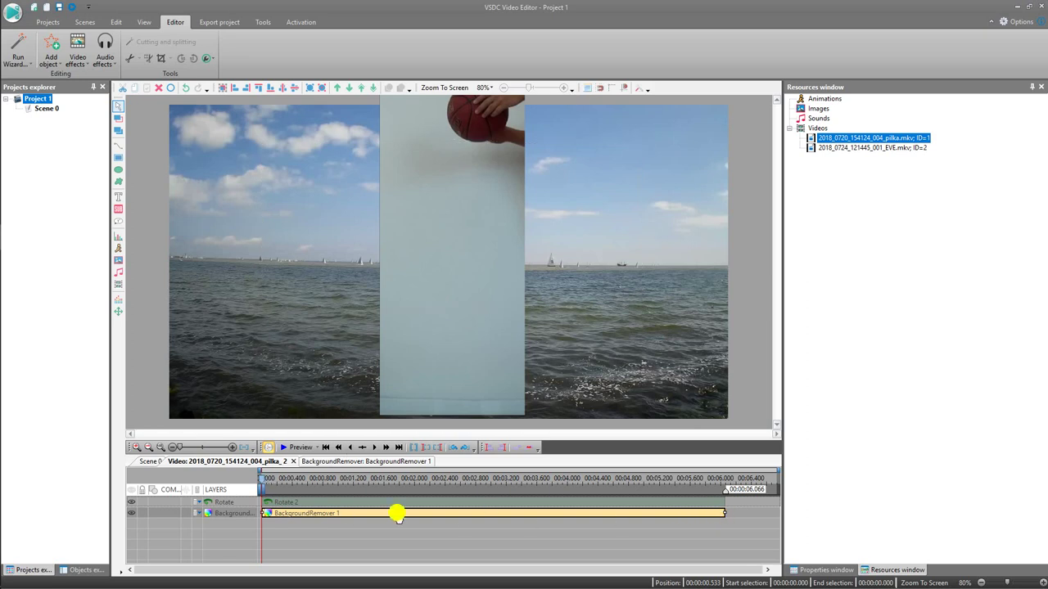
Sample the pale backdrop as the background remover's chromakey color, 167; 181; 179, and set its min brightness threshold to 60.
left_click(821, 572)
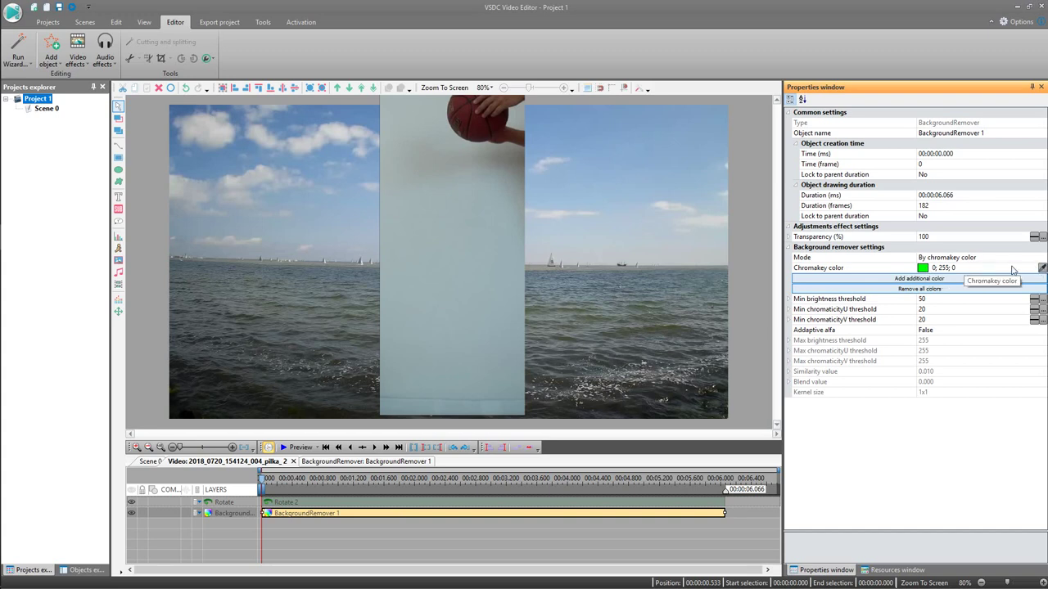
left_click(1042, 269)
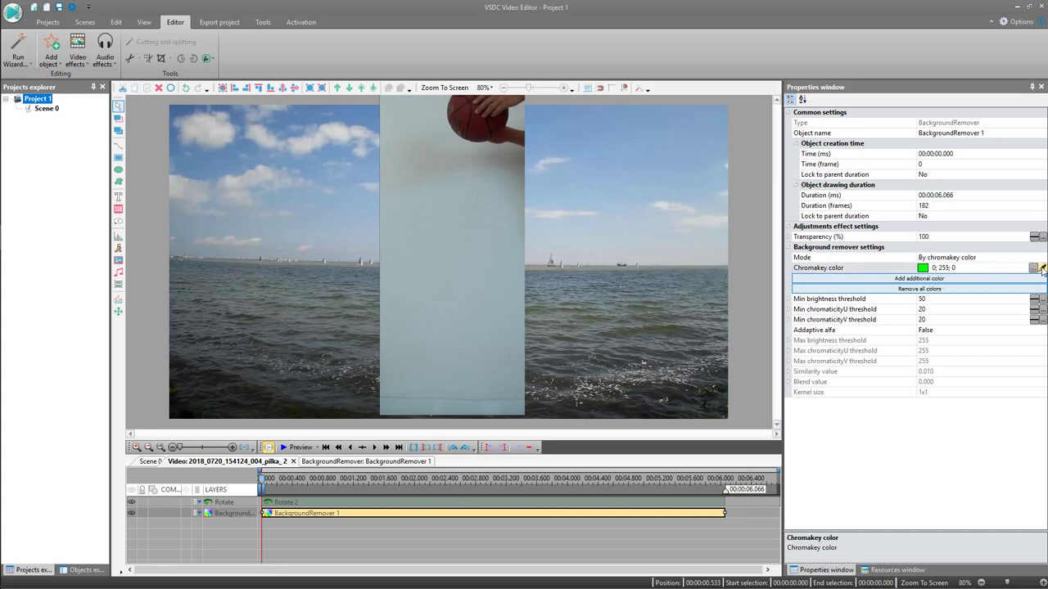
left_click(1042, 269)
left_click(522, 173)
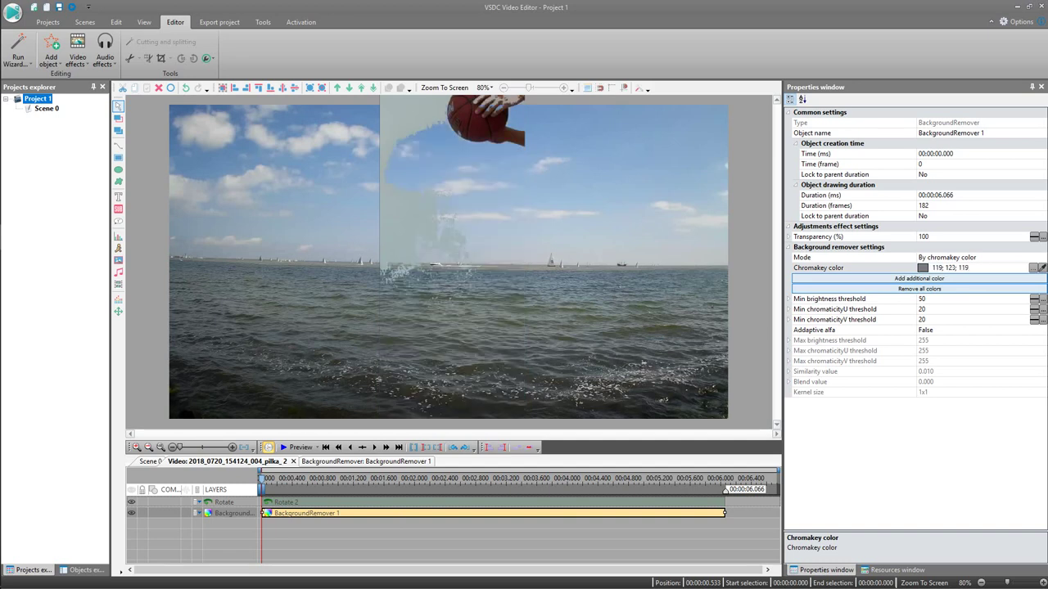
left_click(1042, 269)
left_click(416, 119)
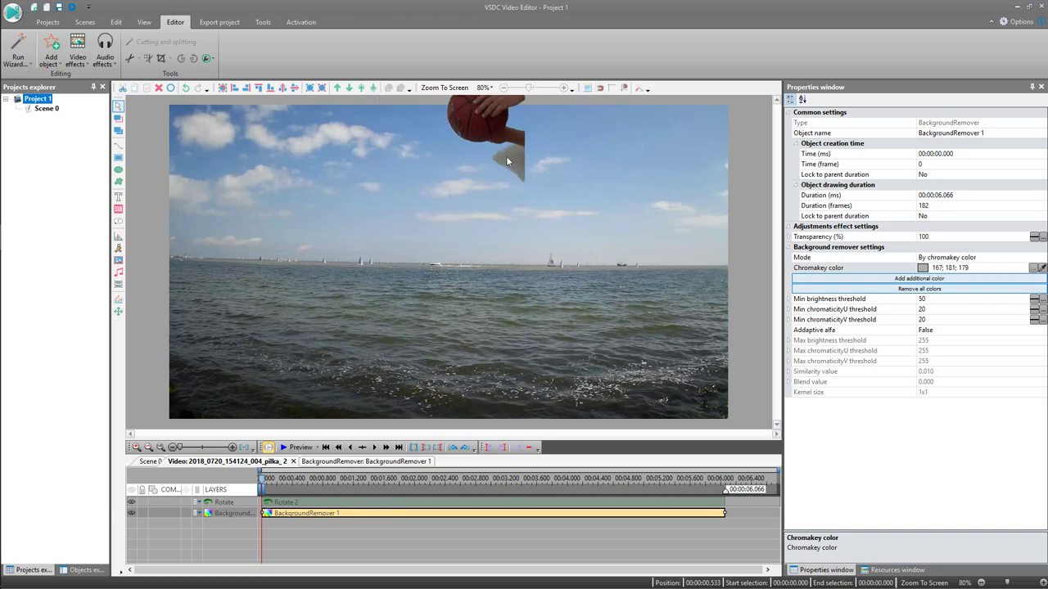
left_click(925, 299)
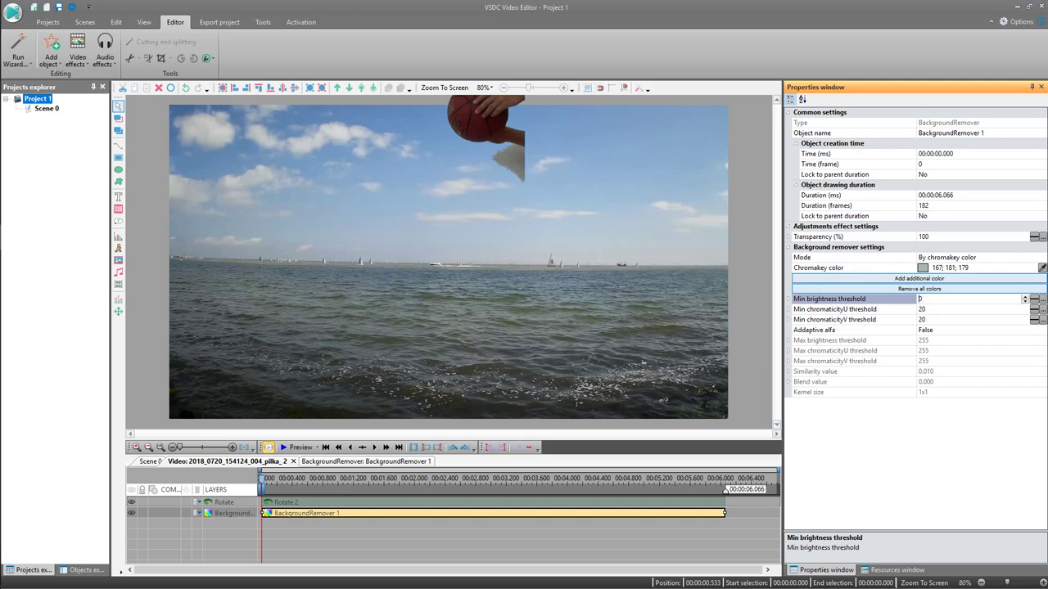
left_click(931, 310)
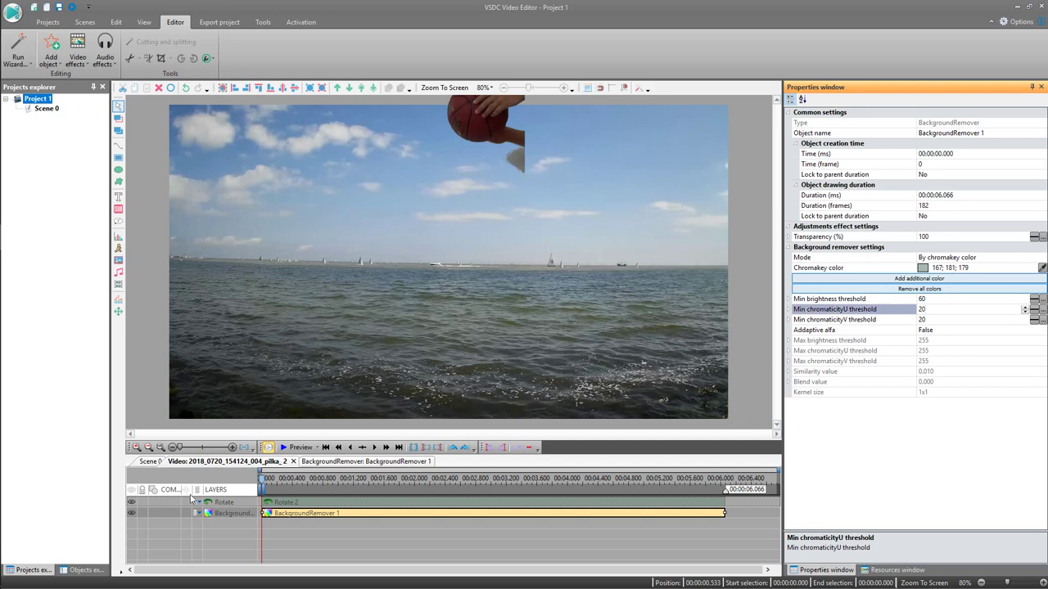
Preview the scene from 00:00:00.500 to check the background removal around the ball.
left_click(282, 483)
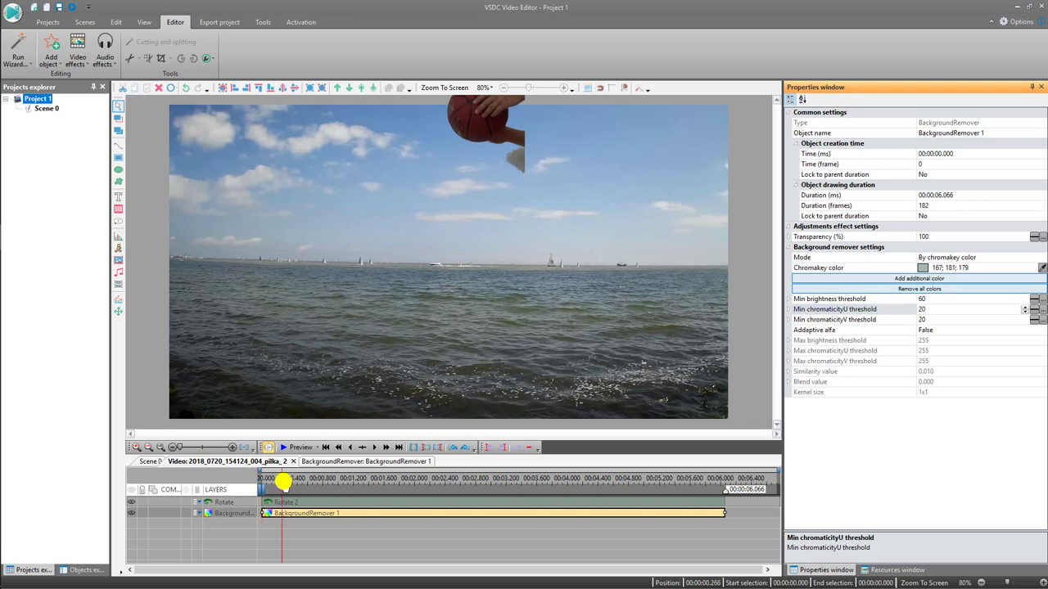
left_click_drag(283, 482, 302, 484)
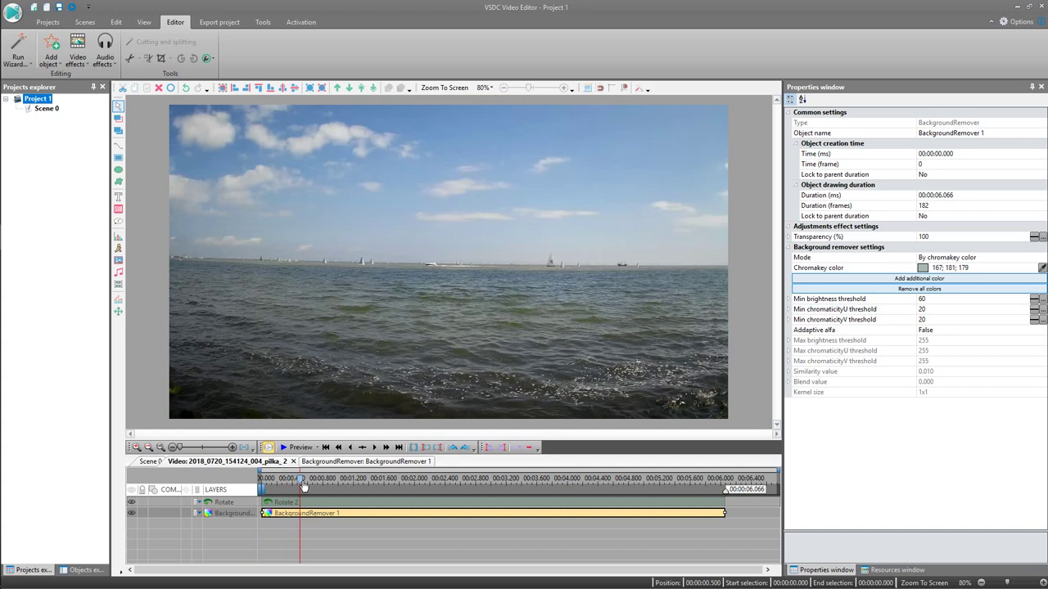
left_click(294, 448)
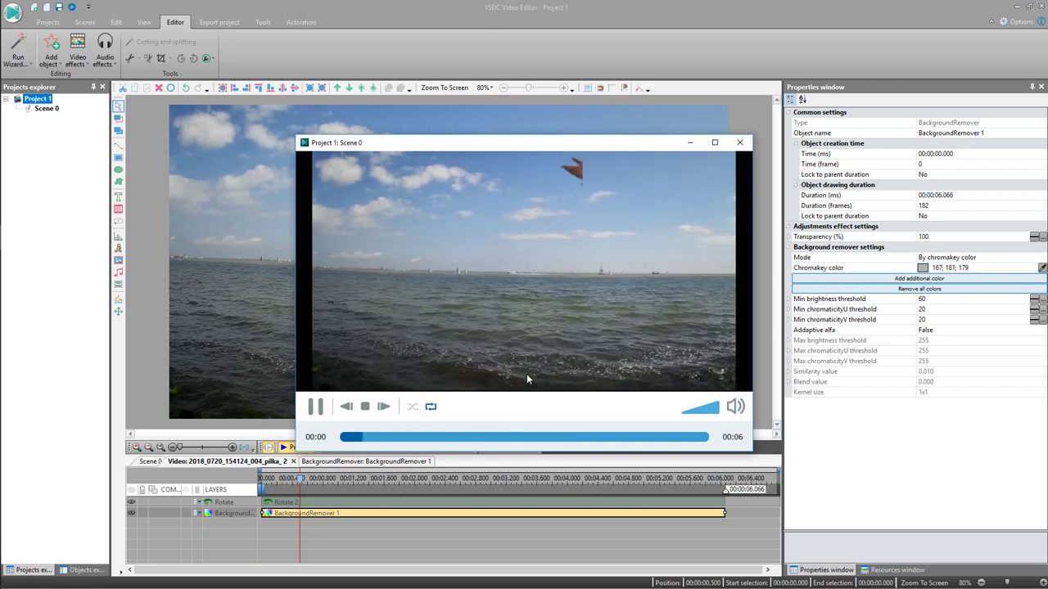
left_click(740, 144)
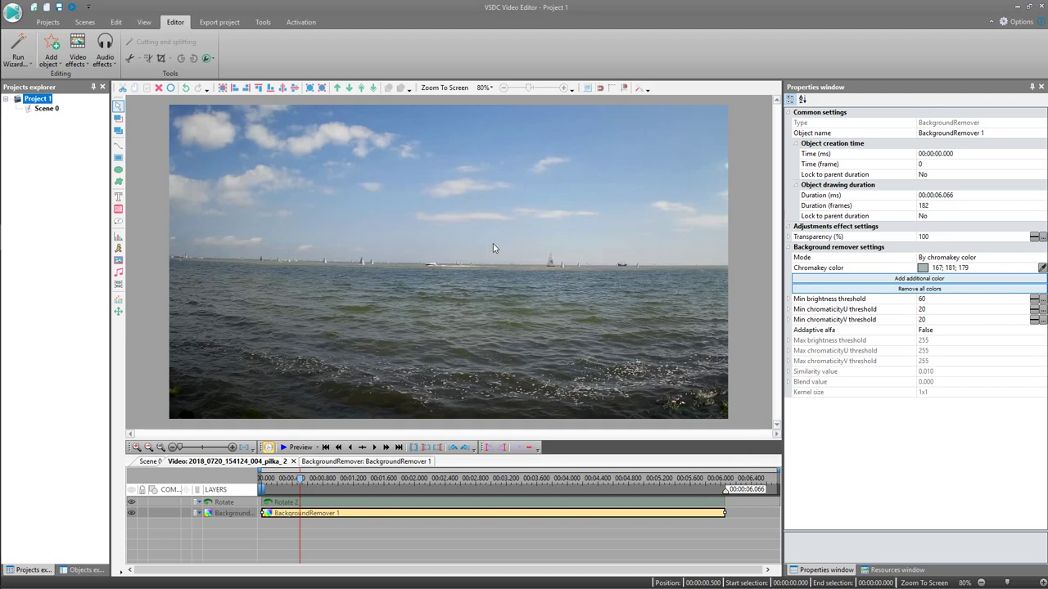
Add an additional chromakey color to the background remover and remove it again.
left_click(858, 279)
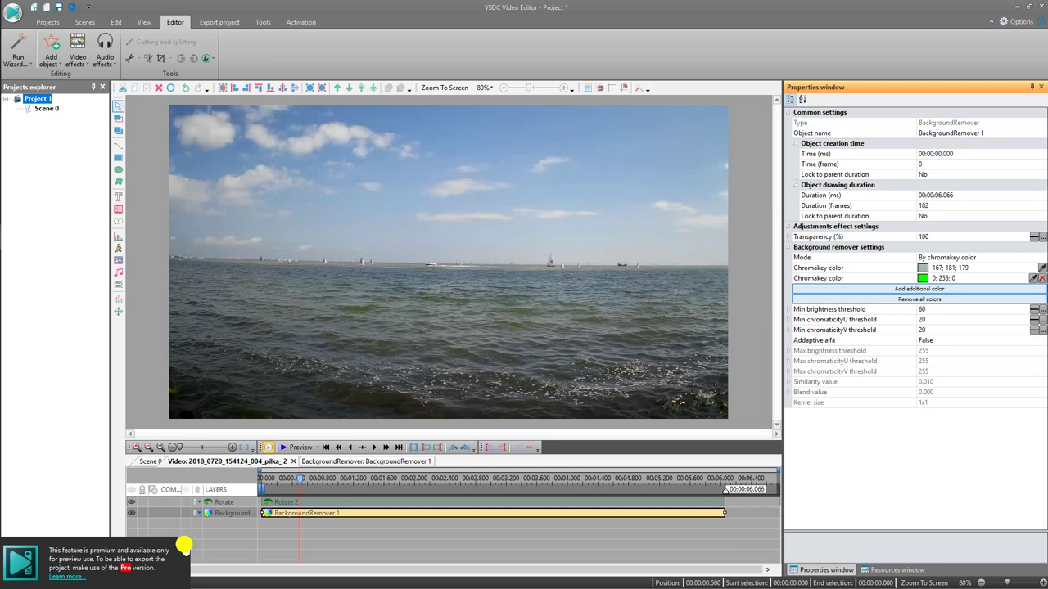
left_click(185, 547)
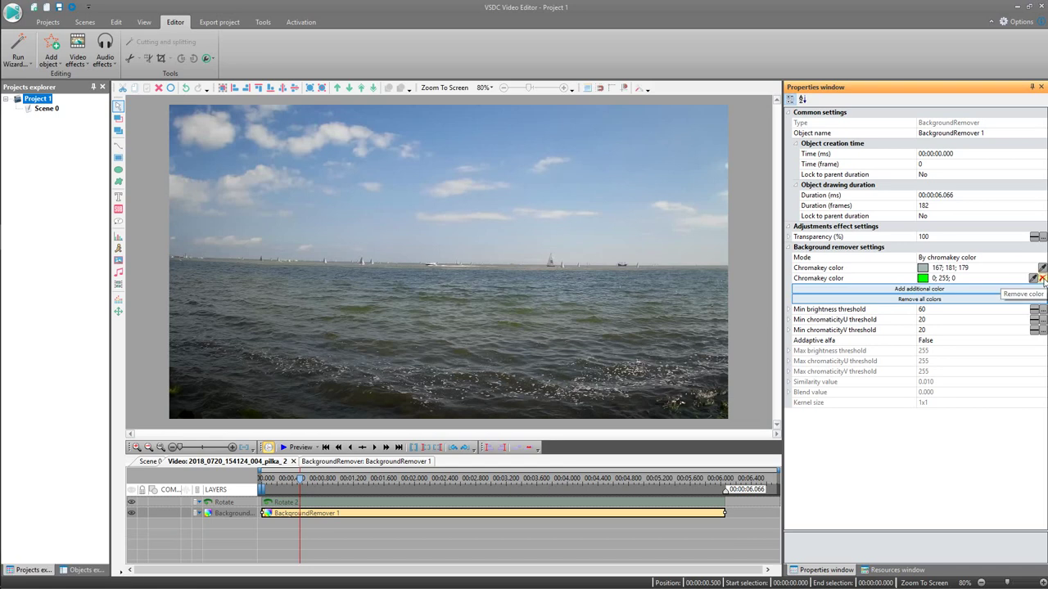
left_click(1042, 279)
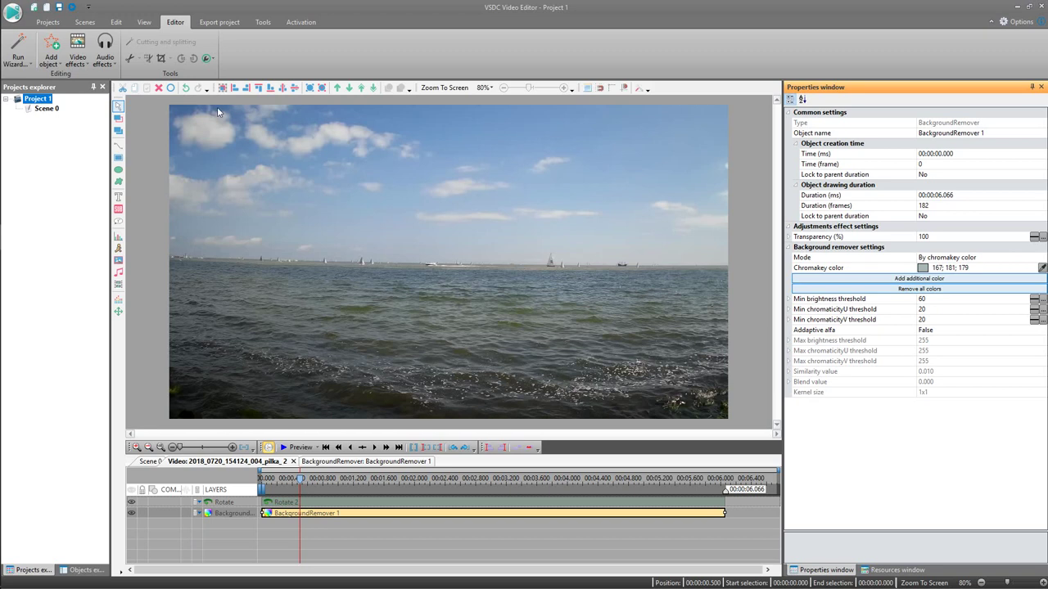
left_click(78, 49)
mouse_move(160, 141)
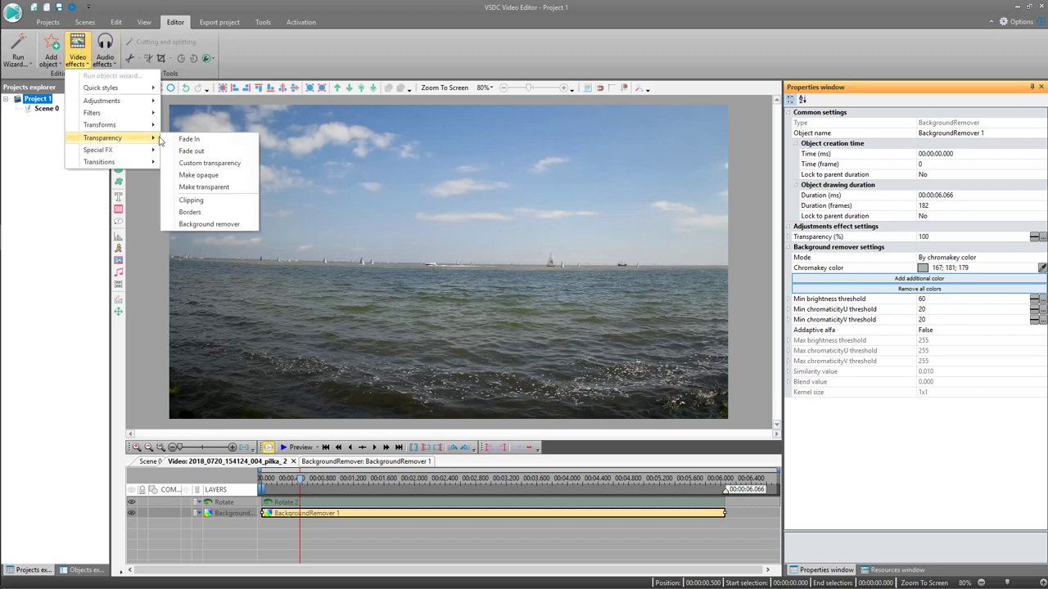
left_click(217, 226)
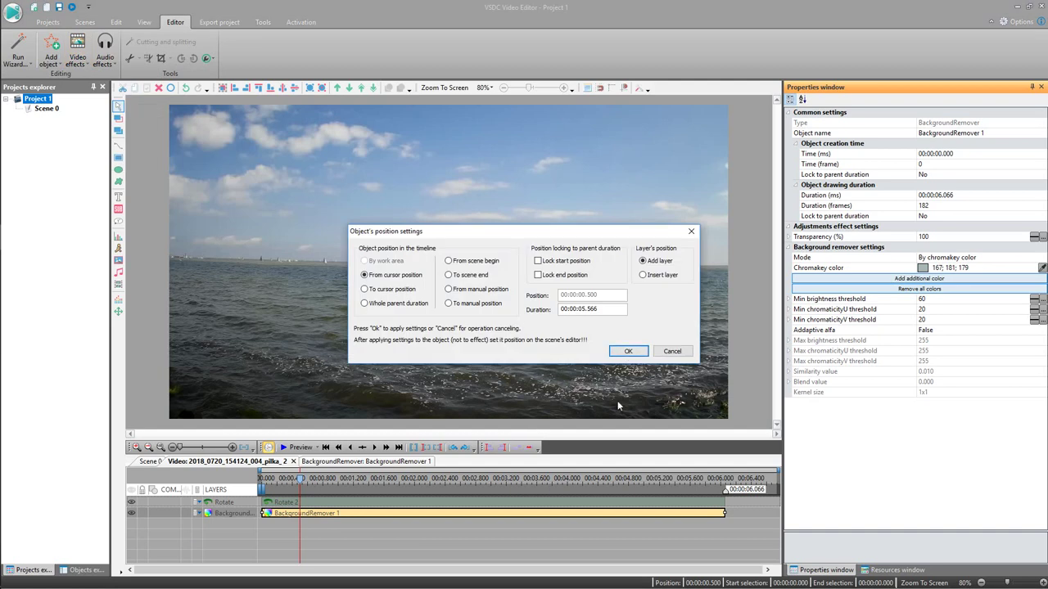
left_click(628, 351)
Add a second Background remover effect to the pilka clip, starting from the cursor position at 00:00:02.200.
left_click(345, 479)
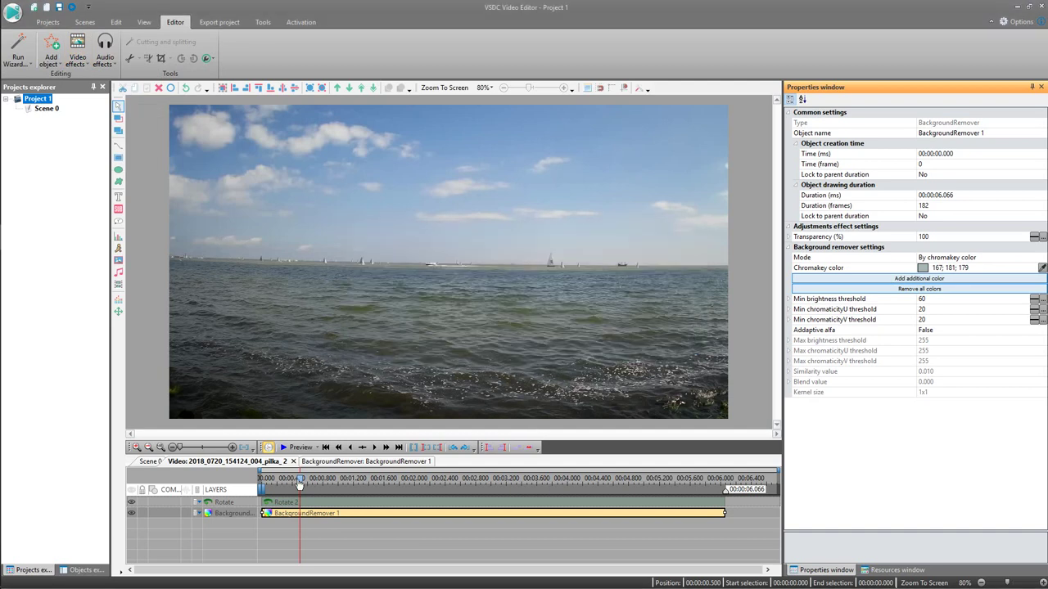
mouse_move(370, 479)
left_mouse_down()
mouse_move(491, 482)
mouse_move(436, 479)
mouse_move(460, 484)
left_mouse_up()
left_click(468, 479)
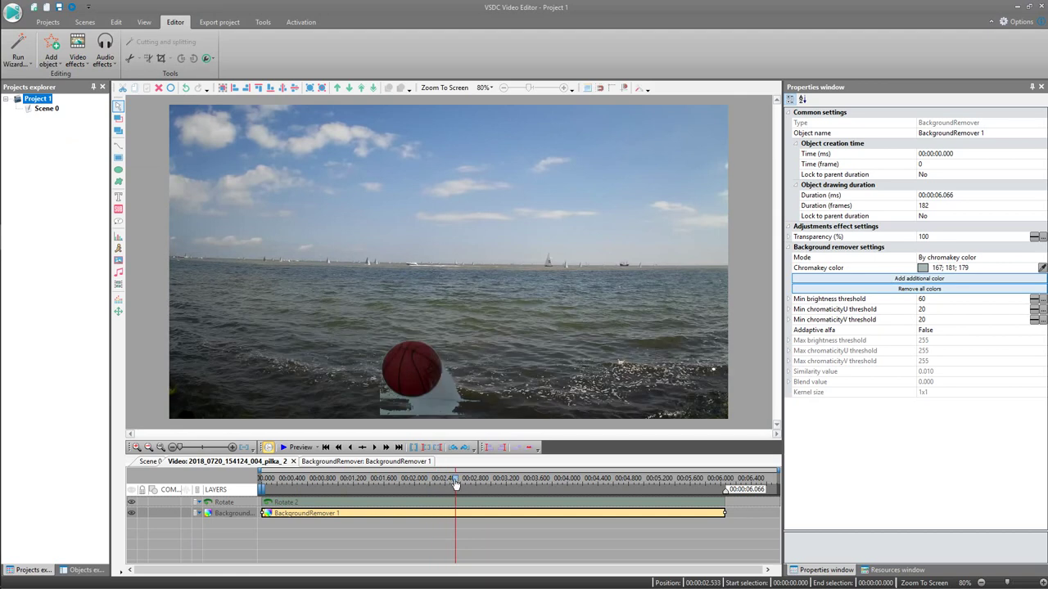
left_click(455, 479)
left_click_drag(455, 479, 434, 481)
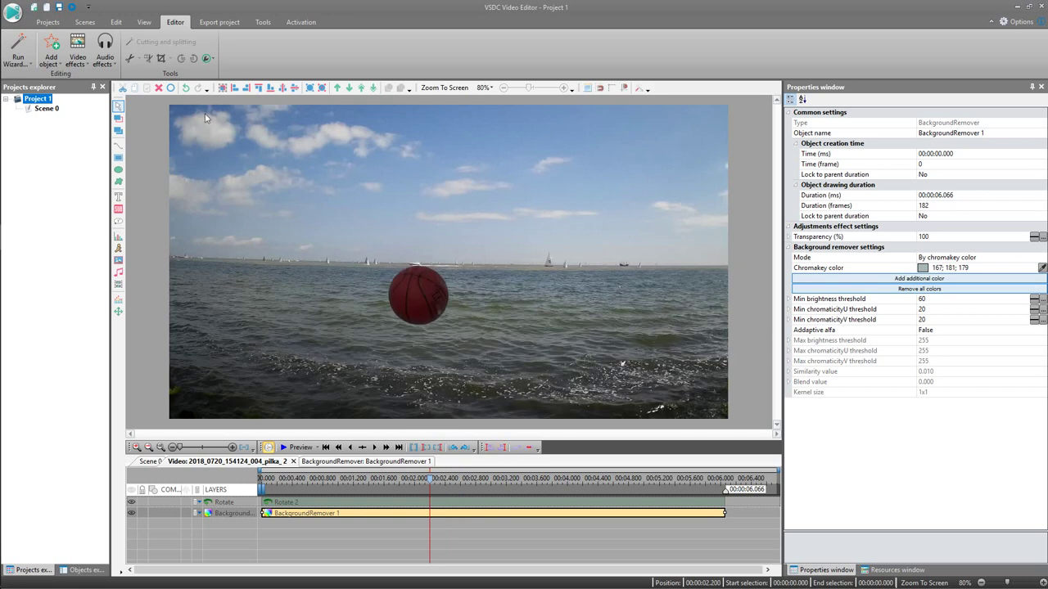
left_click(77, 51)
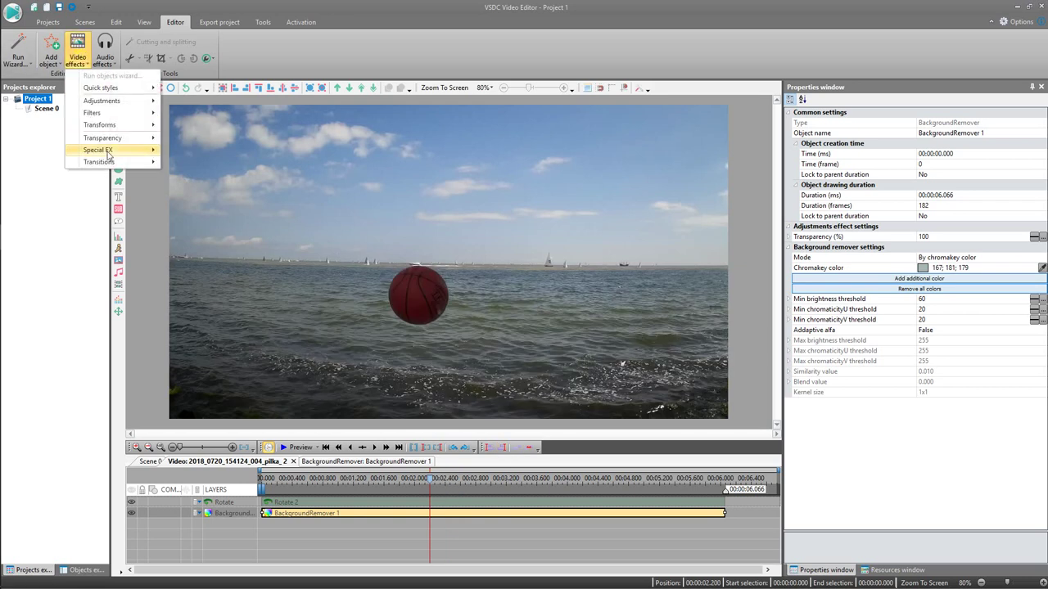
mouse_move(107, 138)
left_click(197, 226)
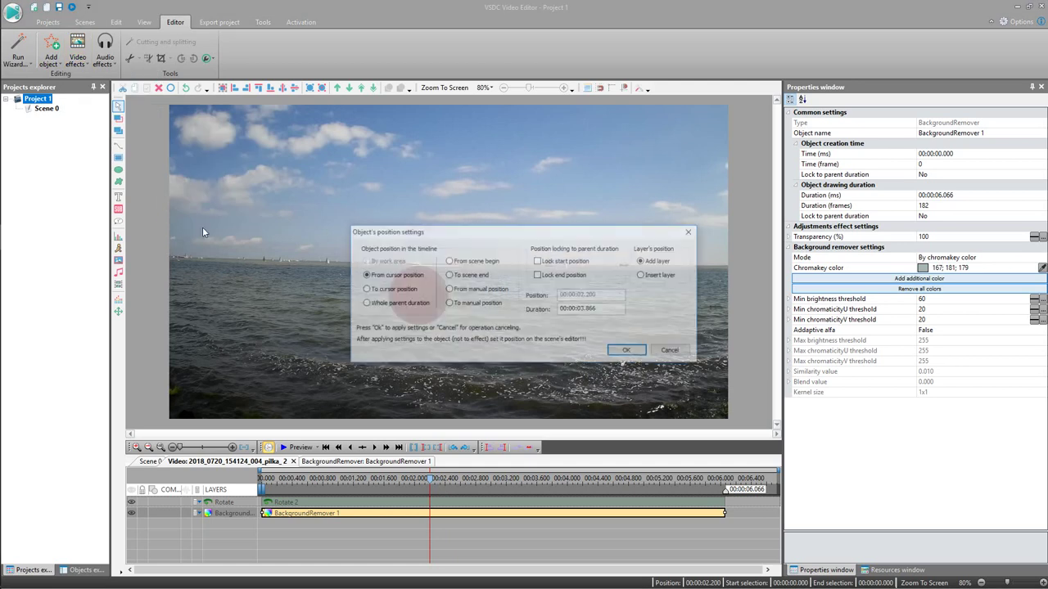
left_click(626, 351)
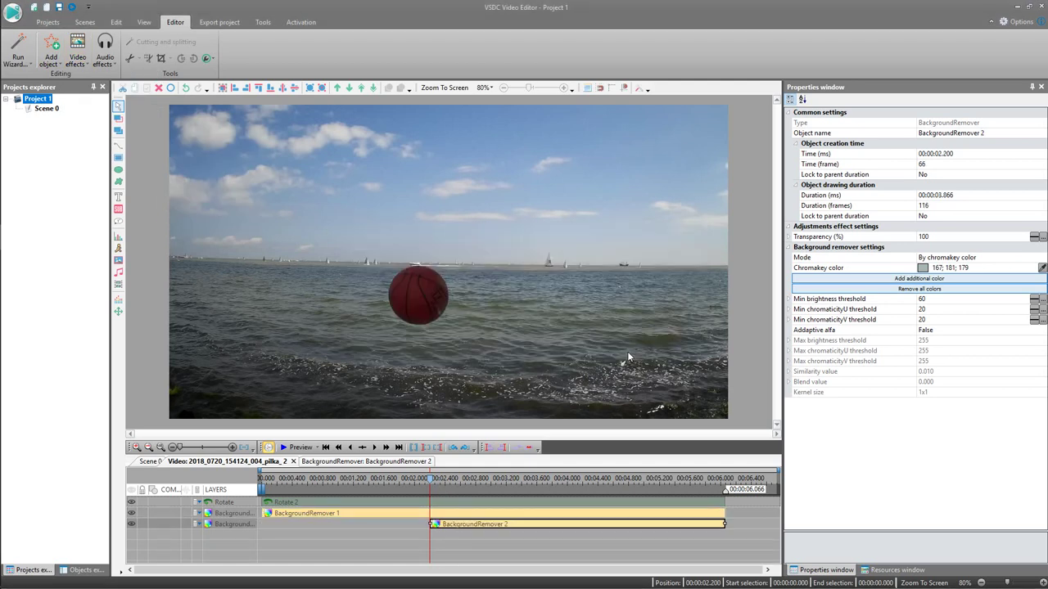
At 00:00:02.666, sample the ball's shadow as the second remover's chromakey color, 102; 111; 114, and set its min brightness threshold to 40.
left_click_drag(432, 483, 466, 483)
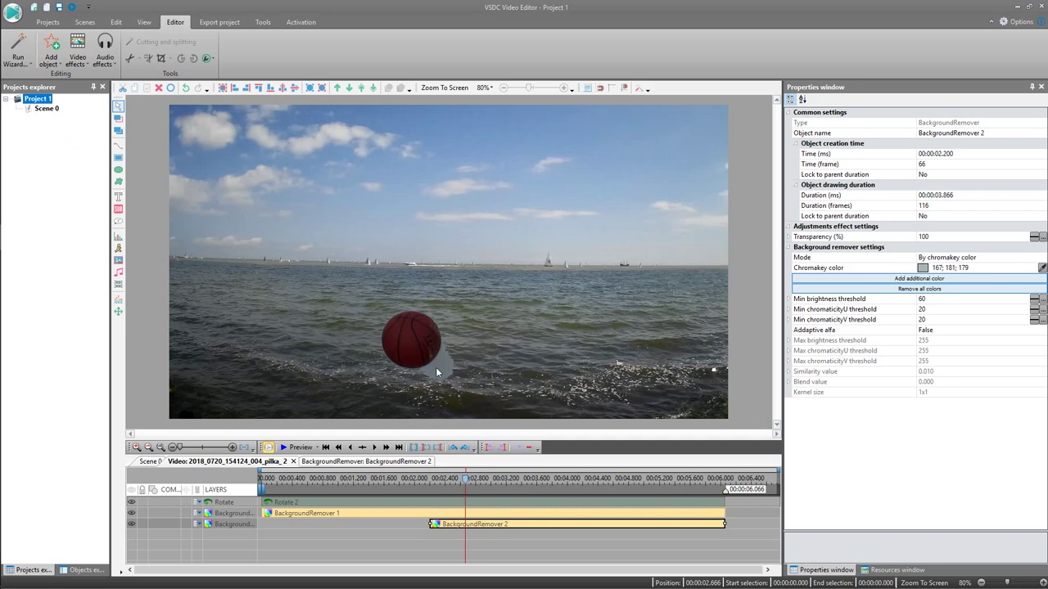
left_click(1043, 268)
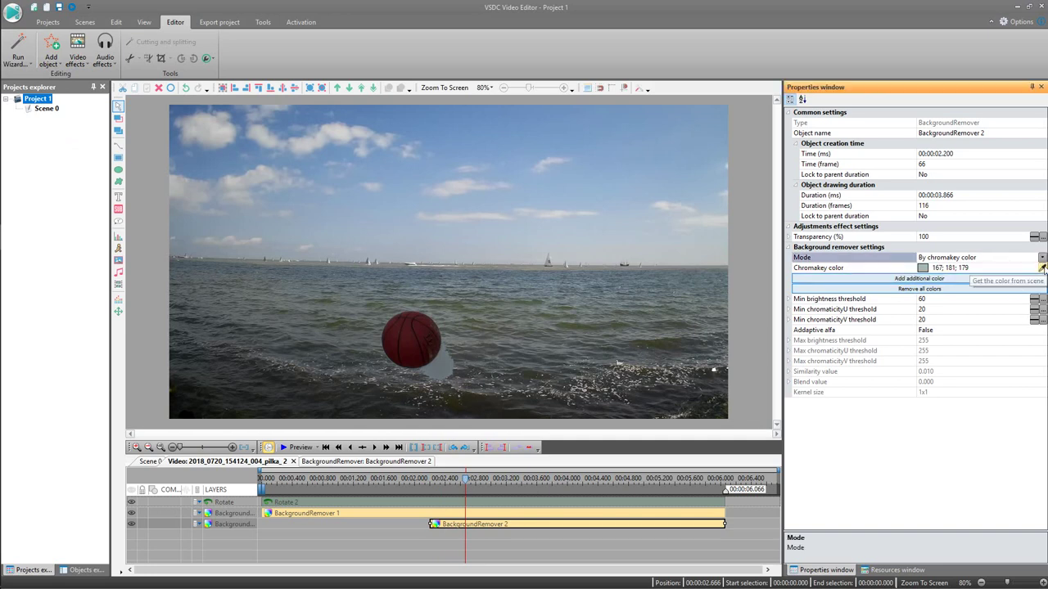
left_click(438, 366)
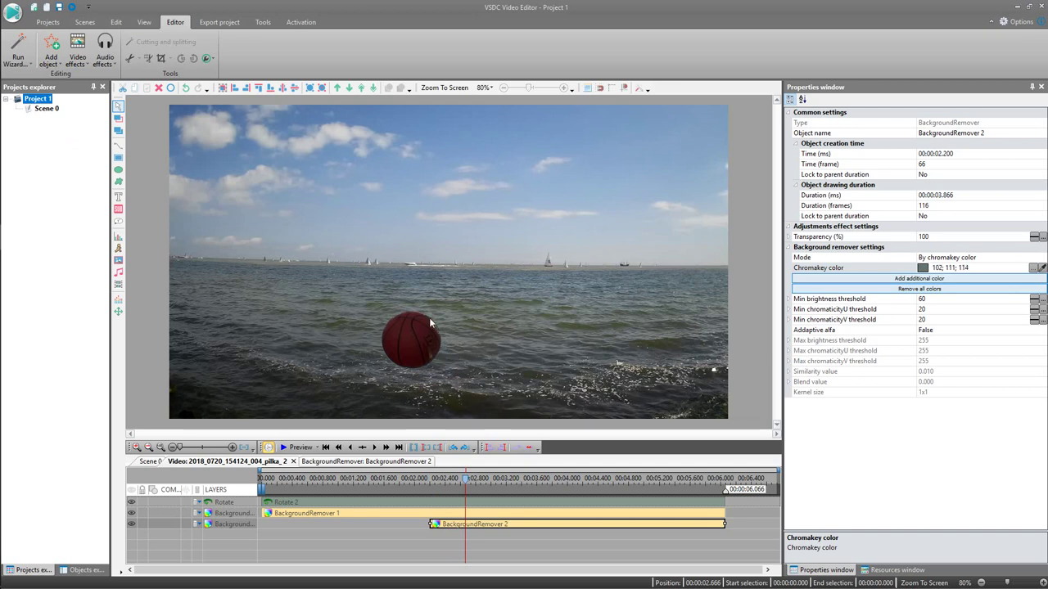
left_click(911, 300)
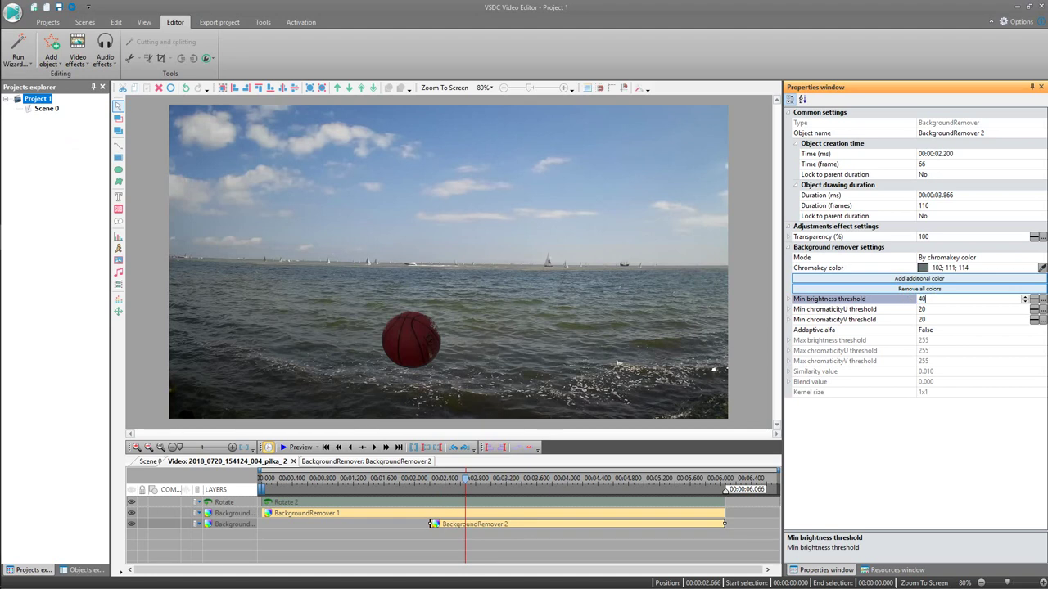
type("40")
left_click(918, 309)
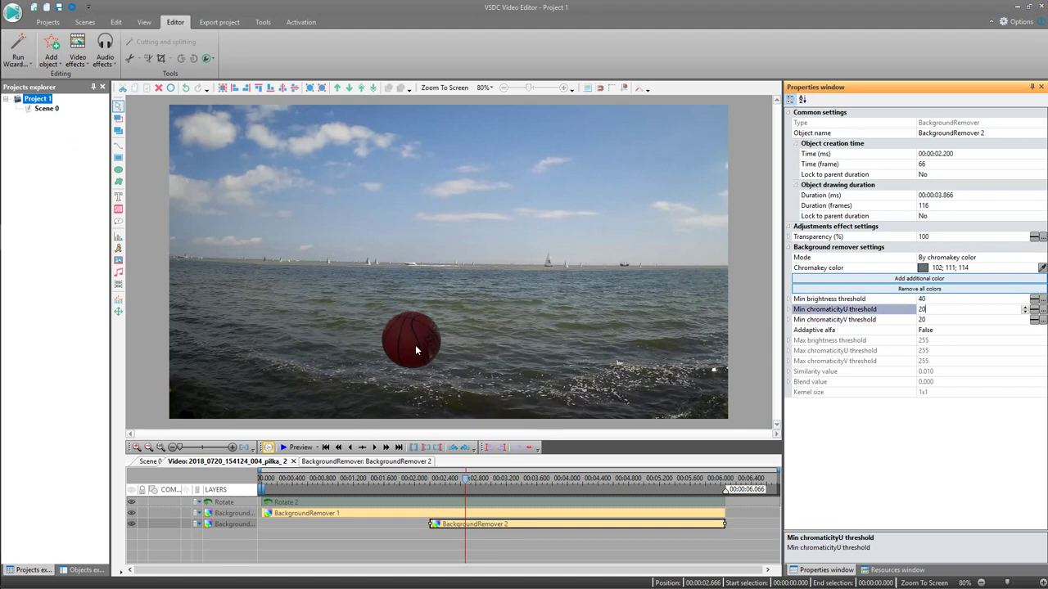
Preview the scene from 00:00:00.566 to check the combined background removers.
left_click(305, 481)
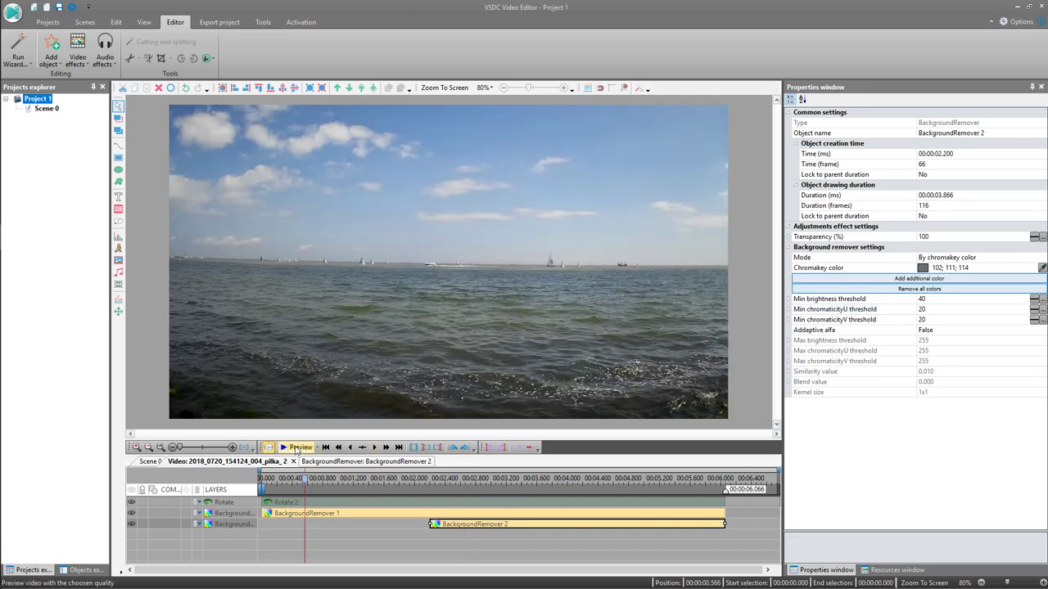
left_click(297, 448)
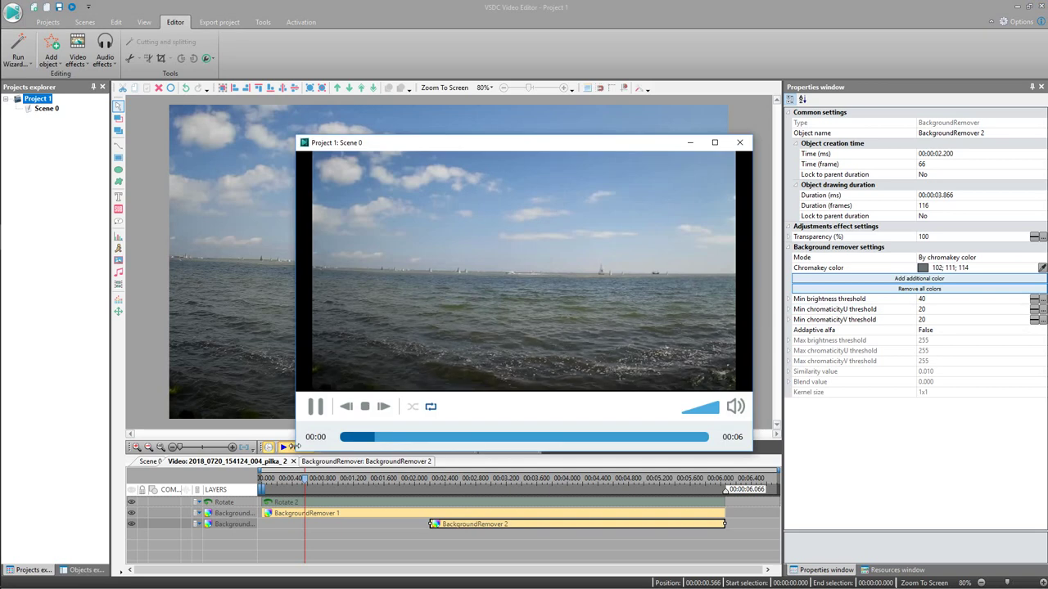